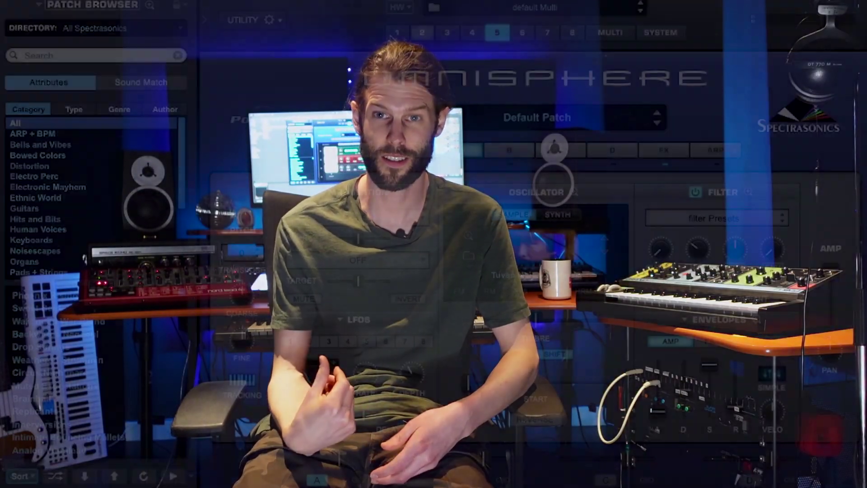
Step: Step through multi parts 1, 2, 3 and 4 to compare their settings
left_click(391, 37)
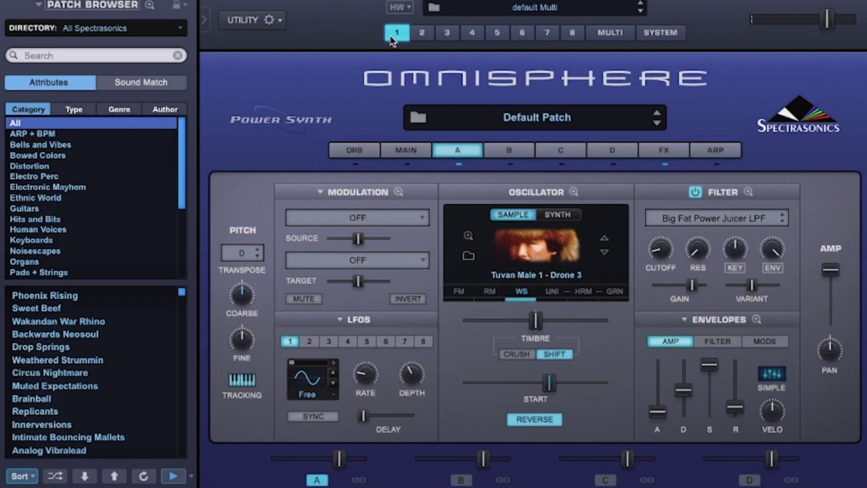
left_click(421, 34)
left_click(448, 36)
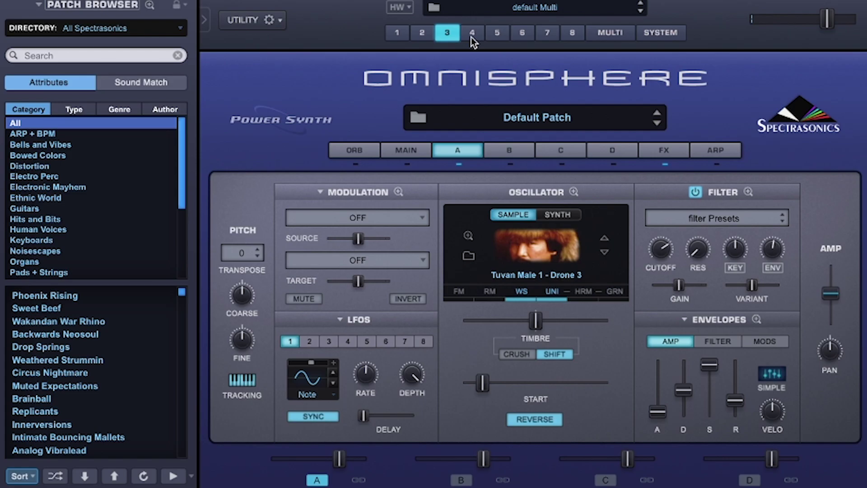
left_click(472, 35)
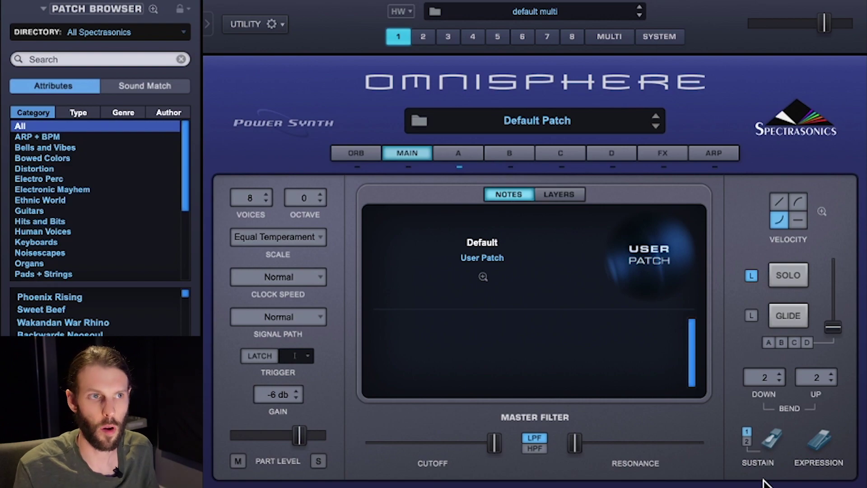
Step: Switch layer A's oscillator to SAMPLE and load Tuvan Male 1 - Drone 2 from the Soundsource Browser
left_click(457, 152)
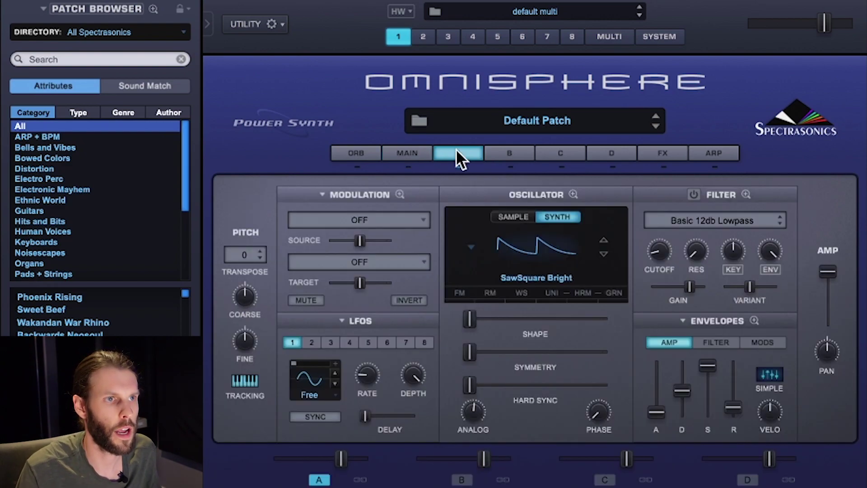
left_click(511, 216)
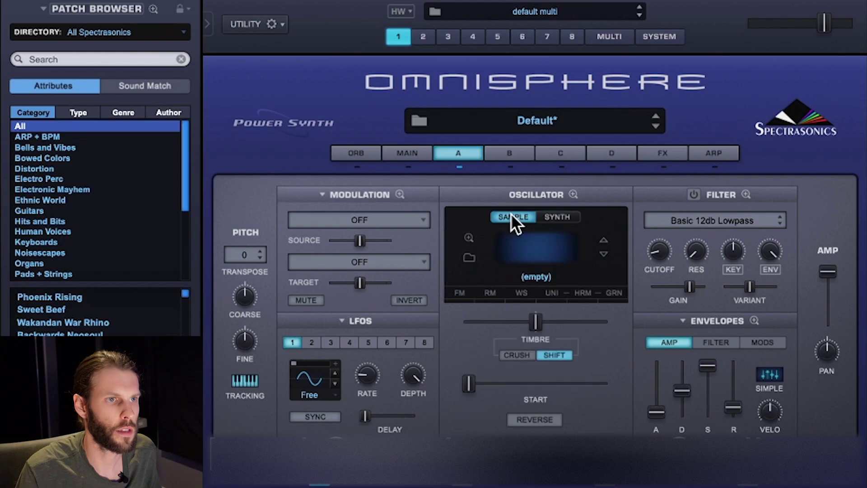
left_click(539, 251)
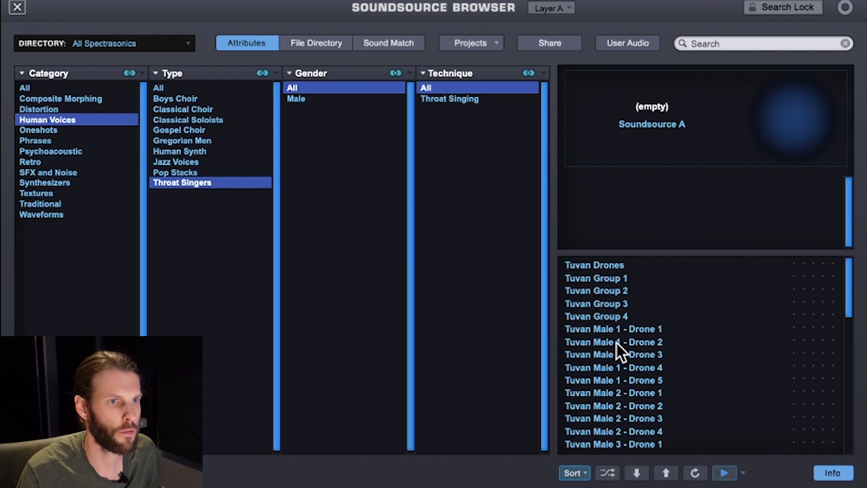
left_click(595, 342)
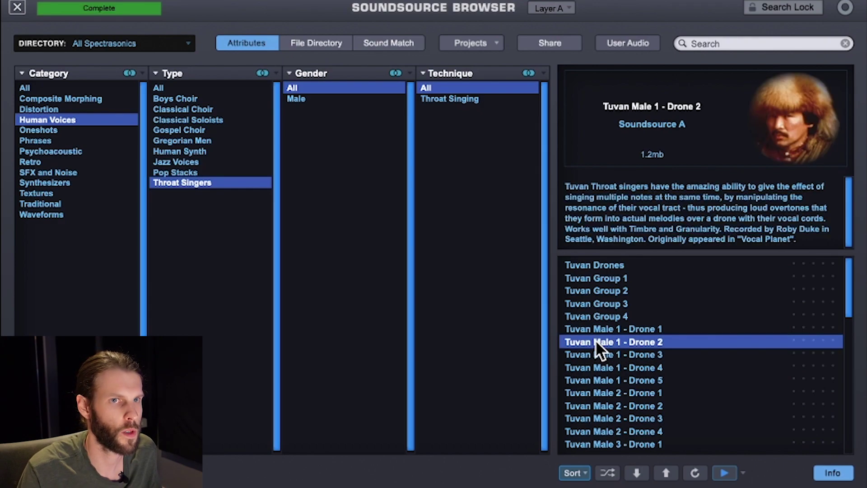
left_click(18, 7)
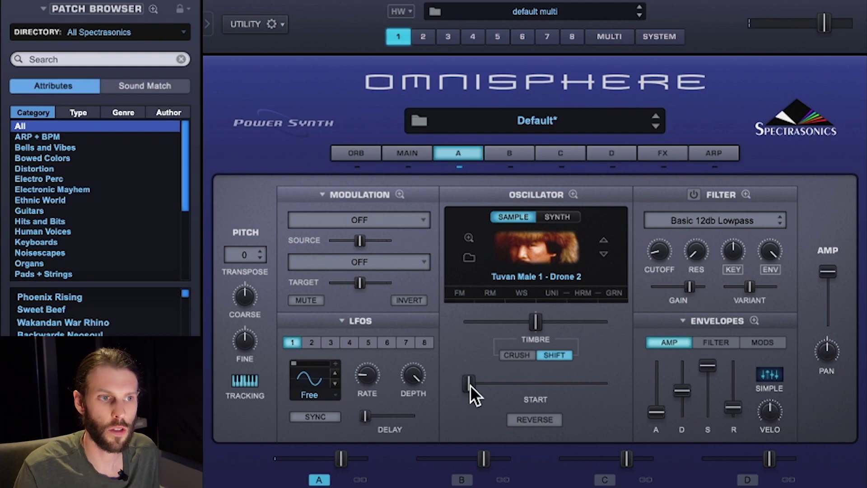
Step: Reverse layer A's Tuvan sample and set its START position to 0.601
left_click_drag(469, 384, 577, 386)
left_click_drag(499, 384, 545, 388)
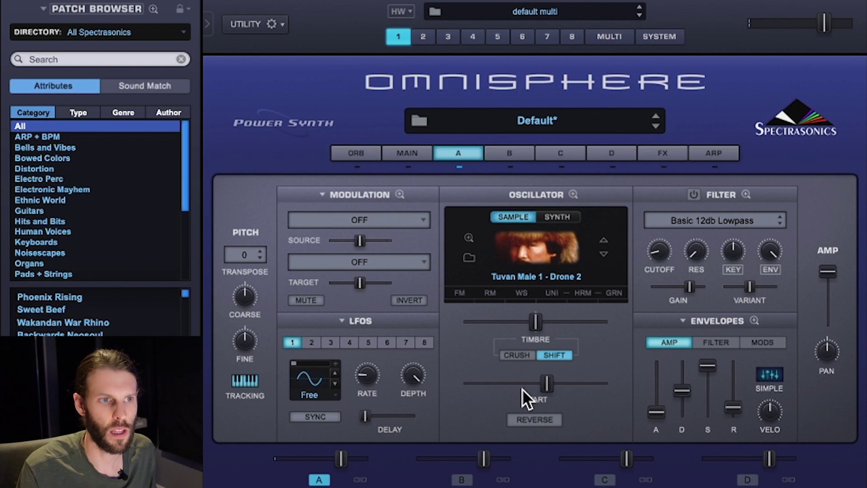
left_click(537, 419)
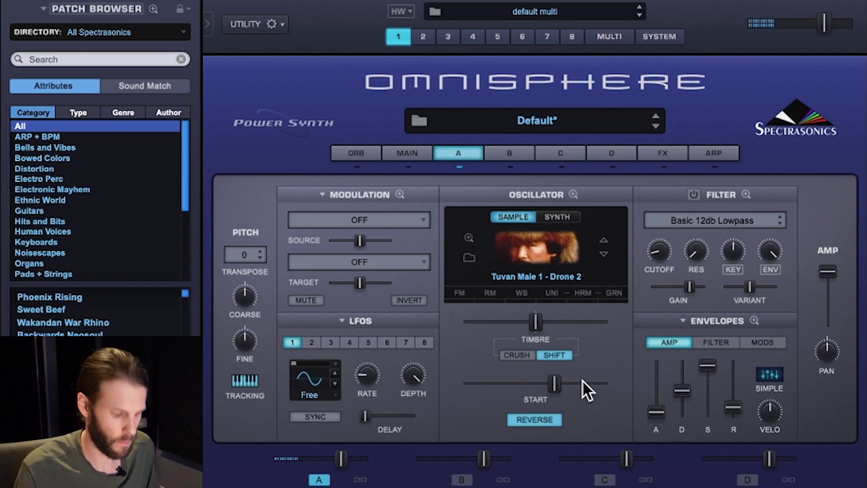
mouse_move(535, 385)
left_mouse_down()
mouse_move(546, 384)
mouse_move(523, 383)
mouse_move(551, 385)
left_mouse_up()
Step: Route LFO1 to the sample START, with source amount 0.322 and target amount 0.501
right_click(540, 384)
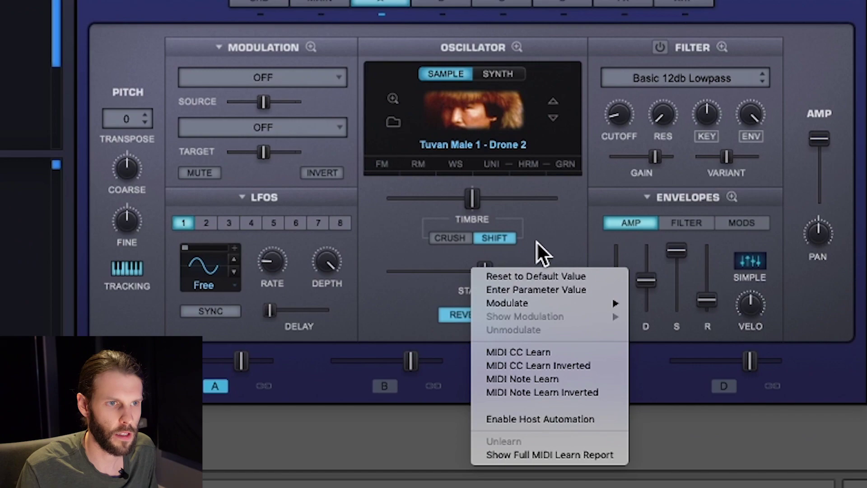
mouse_move(533, 301)
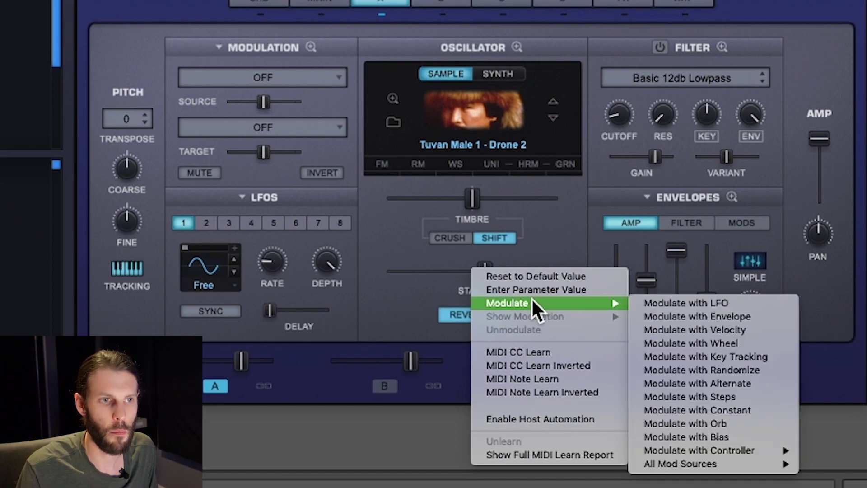
left_click(697, 299)
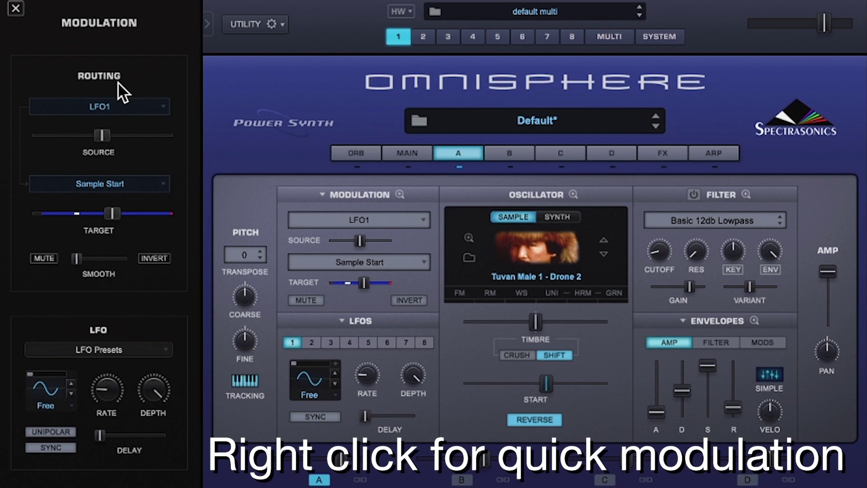
left_click_drag(100, 135, 78, 137)
left_click_drag(112, 213, 102, 212)
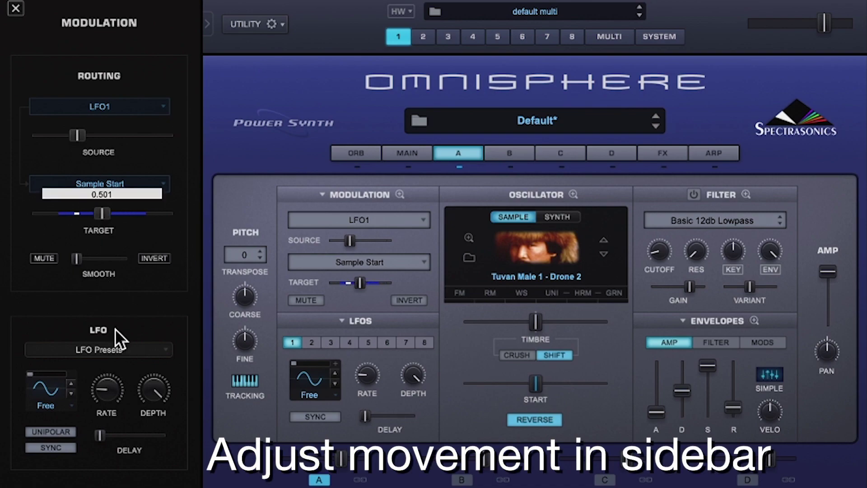
left_click(106, 391)
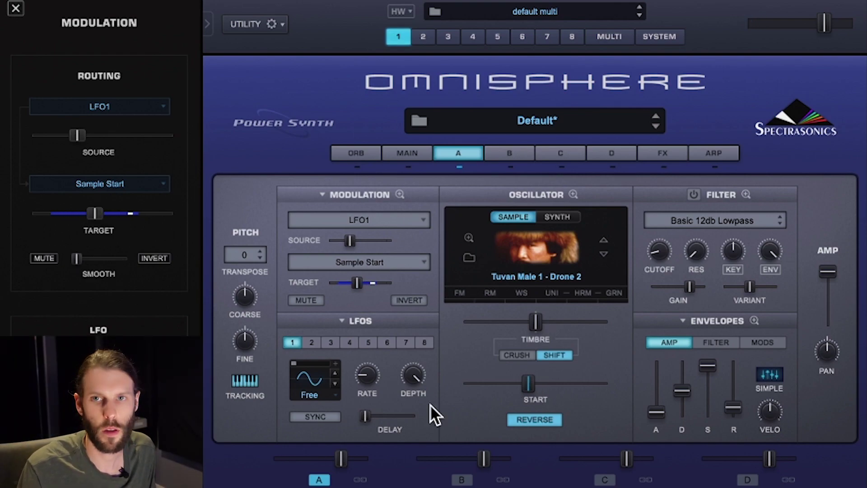
Step: Route Mod Envelope1 to layer A's COARSE pitch knob
right_click(246, 294)
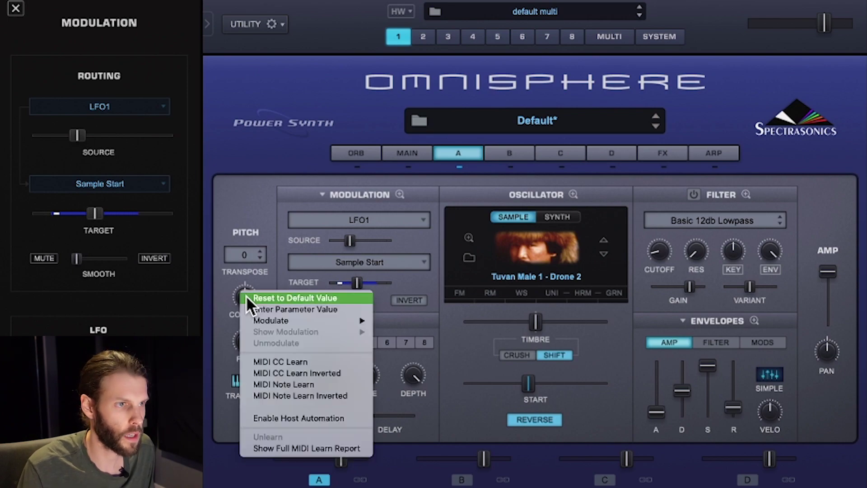
mouse_move(281, 316)
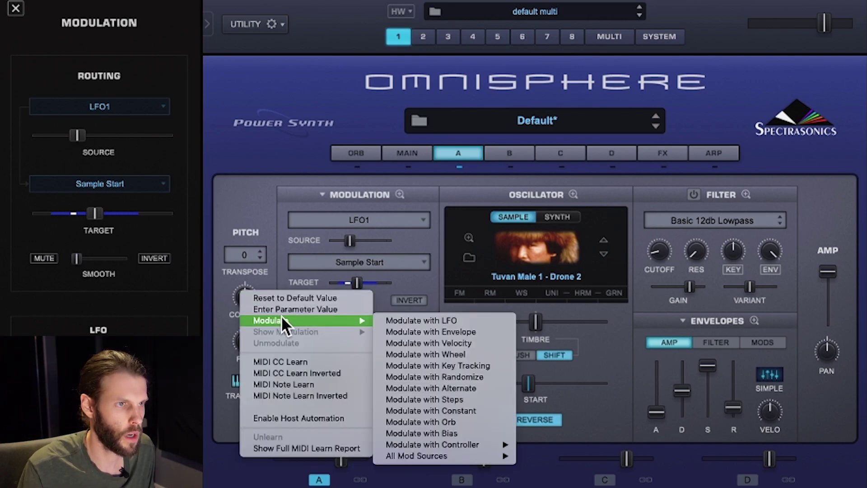
left_click(405, 330)
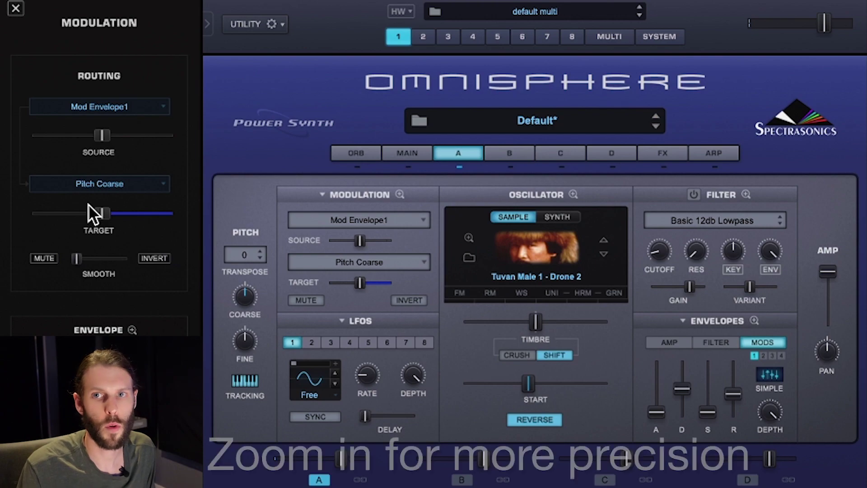
Step: In the zoomed envelope editor, pull Mod Envelope1's bar-3 breakpoint back to just past bar 2
left_click(132, 329)
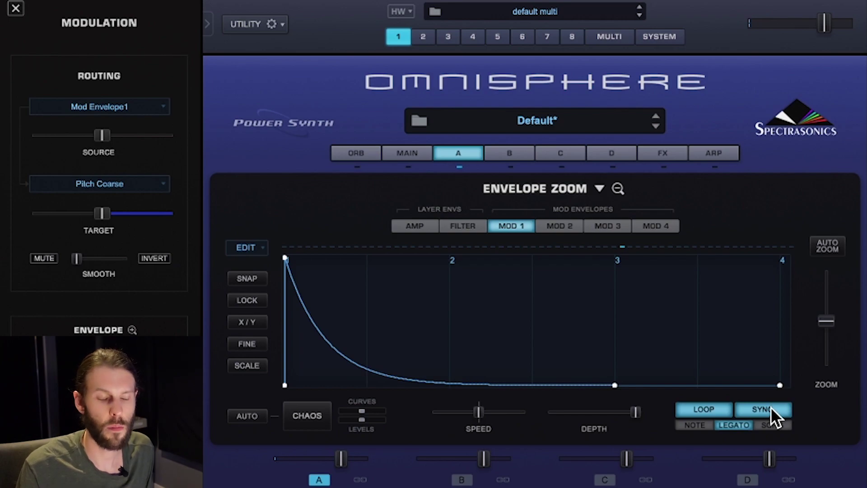
left_click_drag(615, 384, 366, 390)
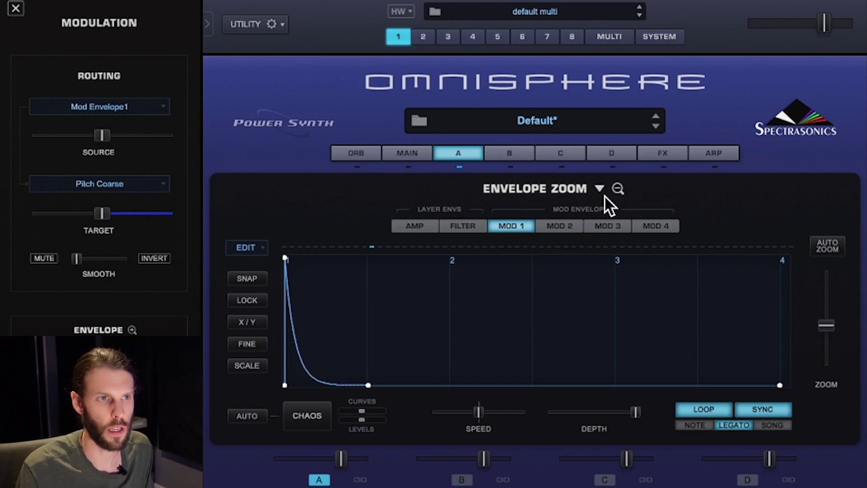
left_click(615, 187)
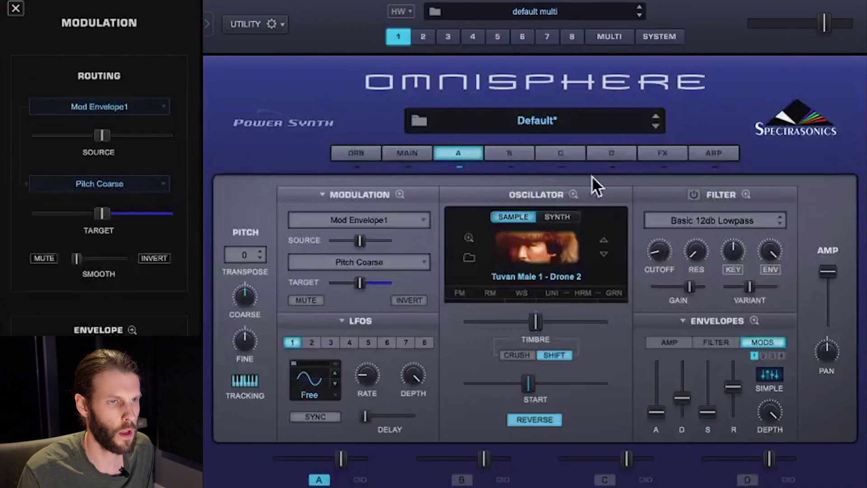
Step: Enable layer A's waveshaper with type 1 and shaper frequency 0.175
left_click(521, 292)
left_click(475, 242)
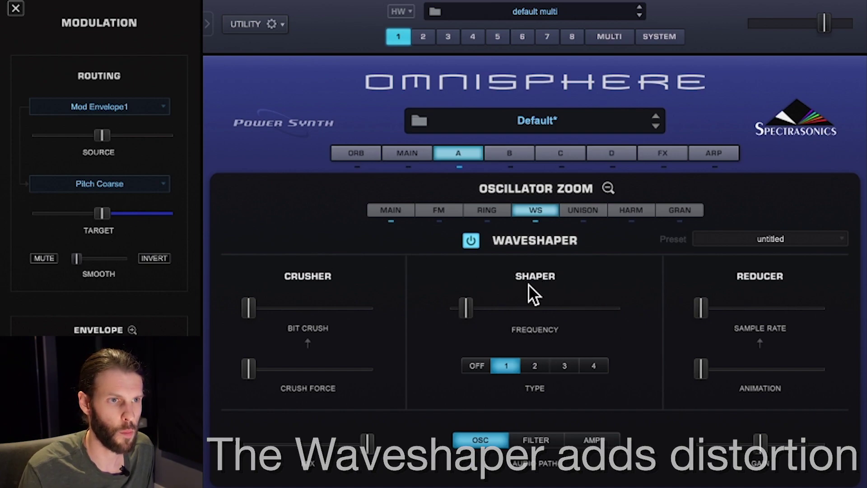
left_click_drag(467, 311, 489, 318)
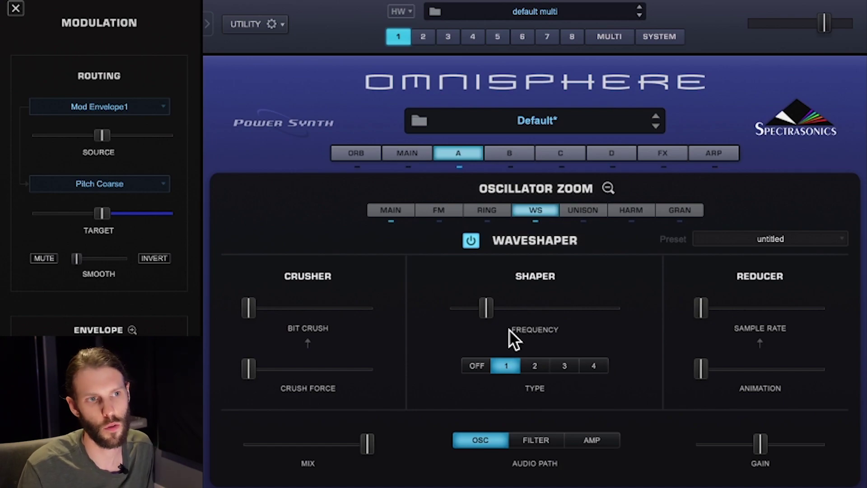
left_click(486, 311)
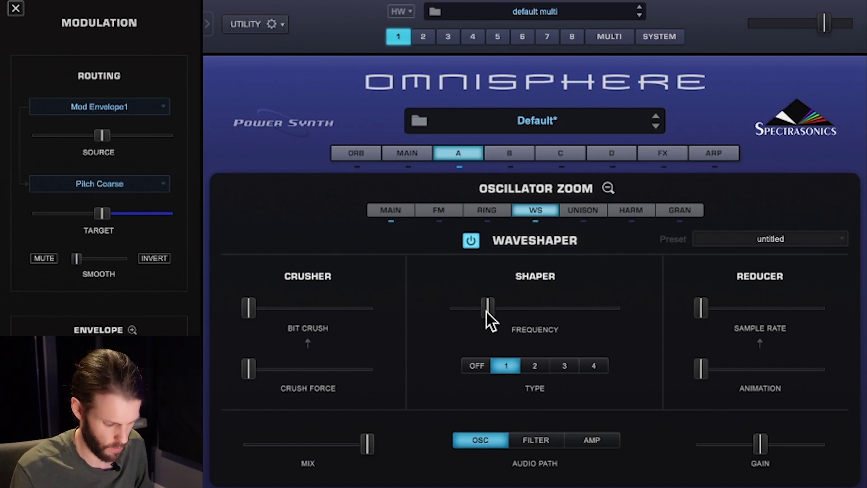
left_click_drag(486, 310, 479, 309)
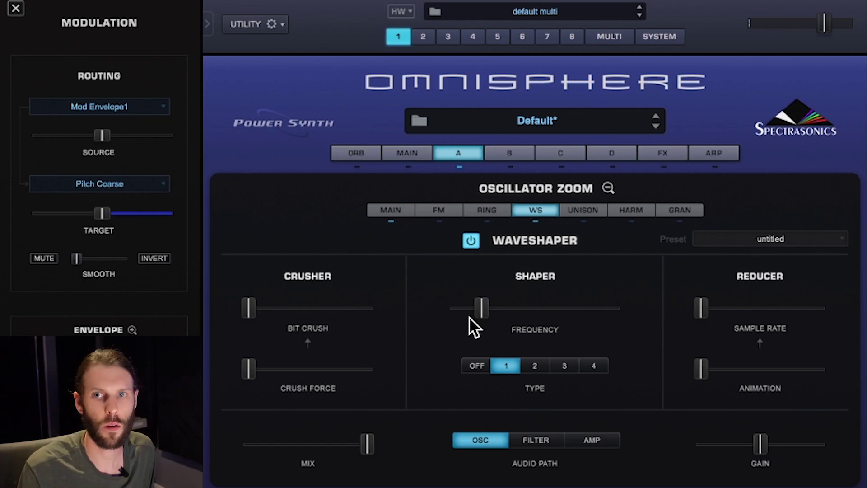
Step: Load the Big Fat Power Juicer LPF from 01 - Lowpass Filters into layer A's filter
left_click(607, 187)
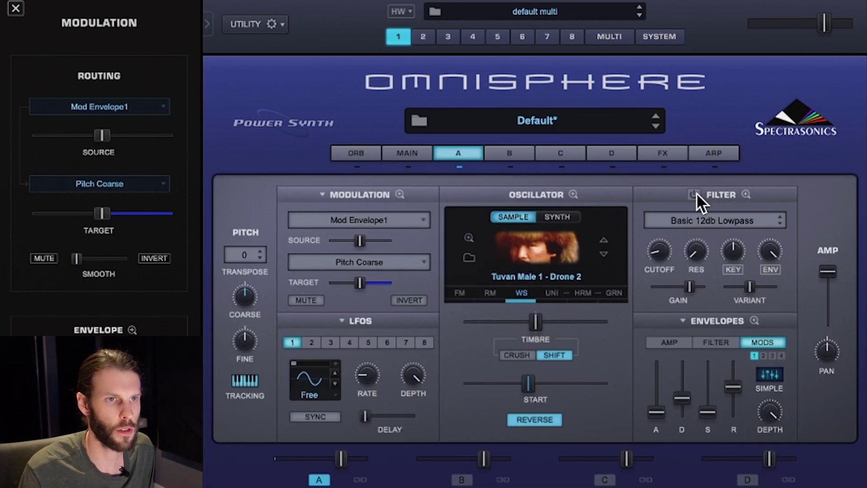
left_click(706, 218)
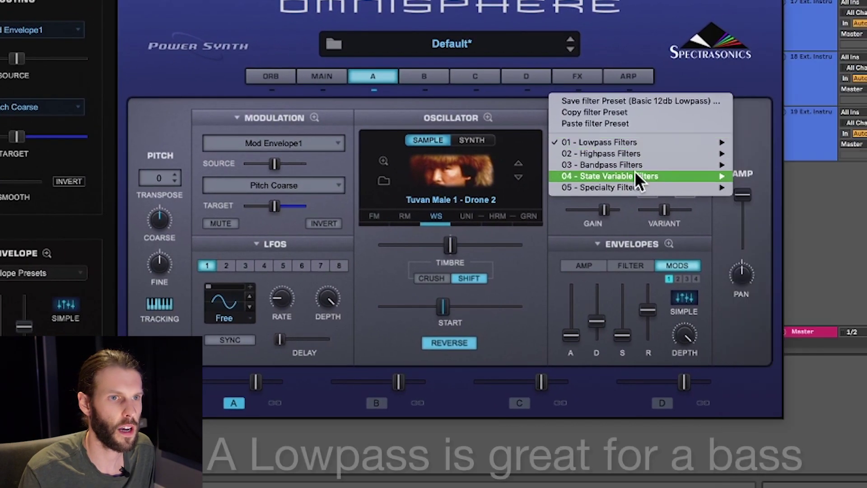
mouse_move(714, 261)
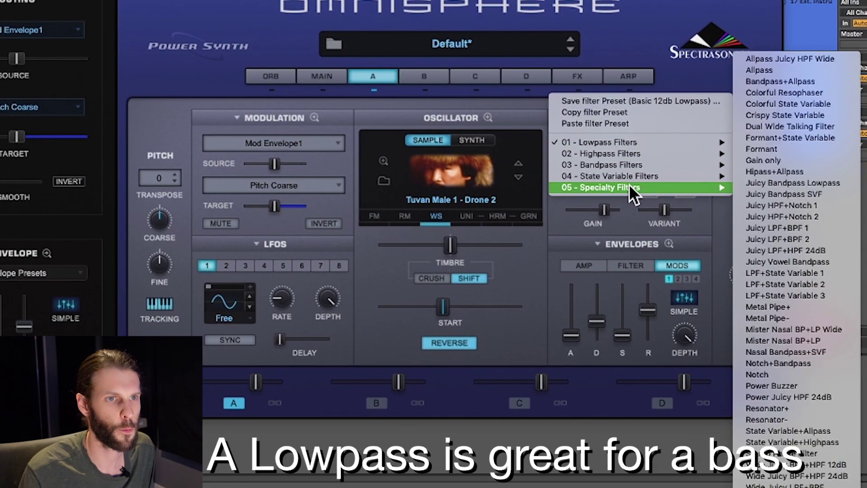
mouse_move(608, 143)
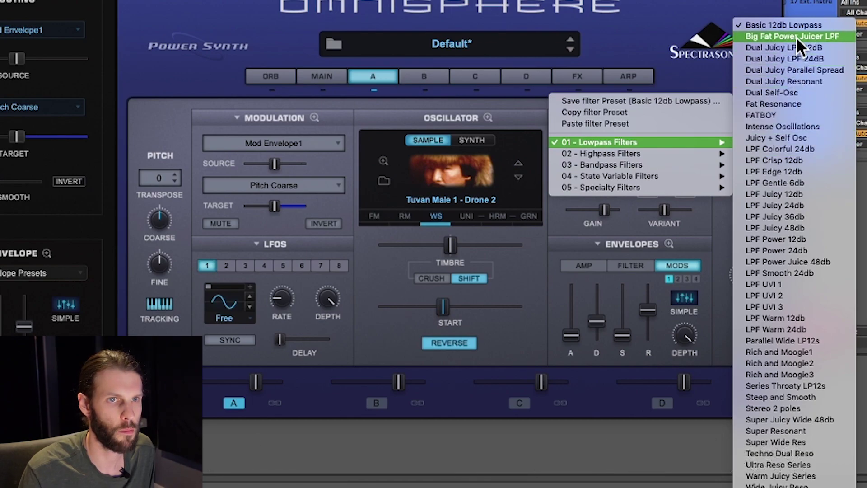
left_click(780, 35)
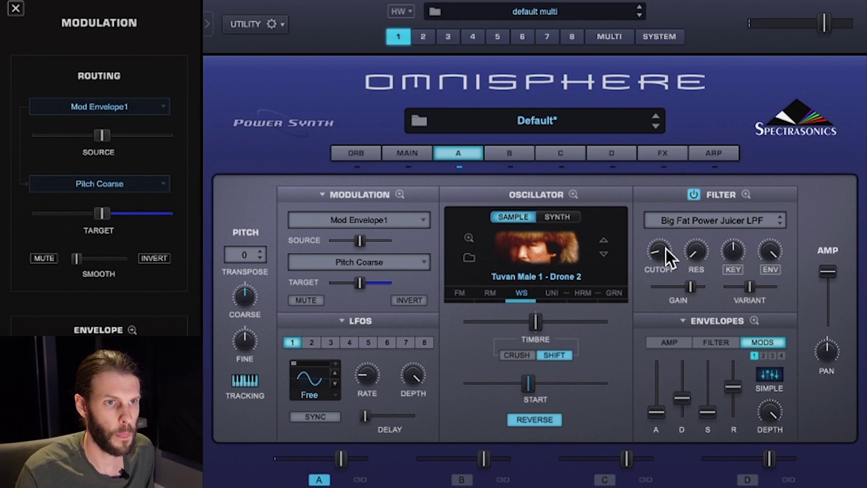
Step: Set the filter cutoff to about 2.348 kHz, mid-range
left_click_drag(665, 248, 661, 245)
left_click_drag(664, 216, 667, 191)
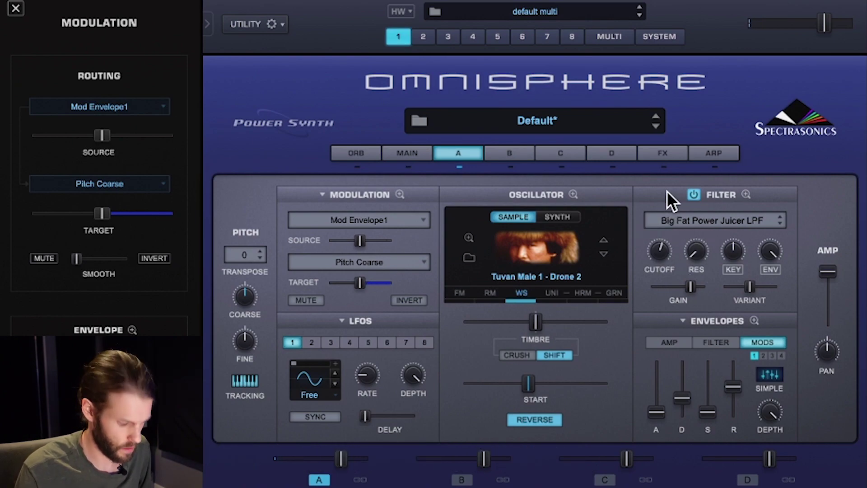
left_click_drag(658, 248, 657, 258)
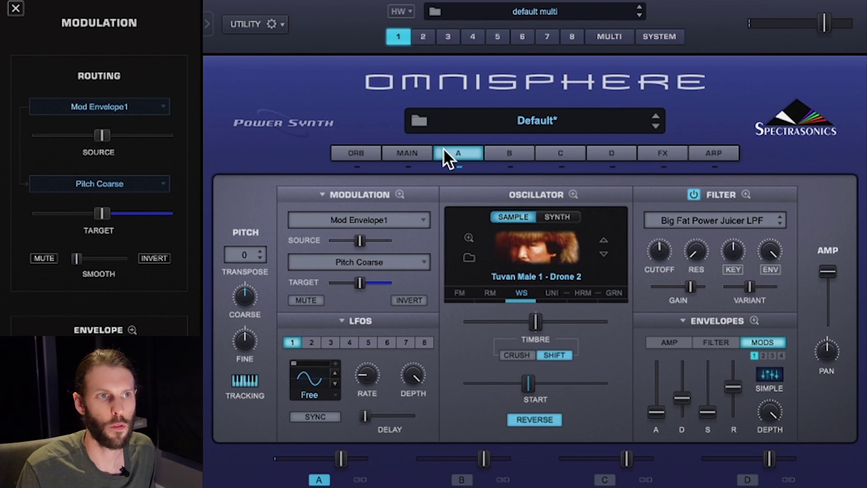
Step: Load Dynamics > Modern Compressor into the first common effects slot
left_click(655, 152)
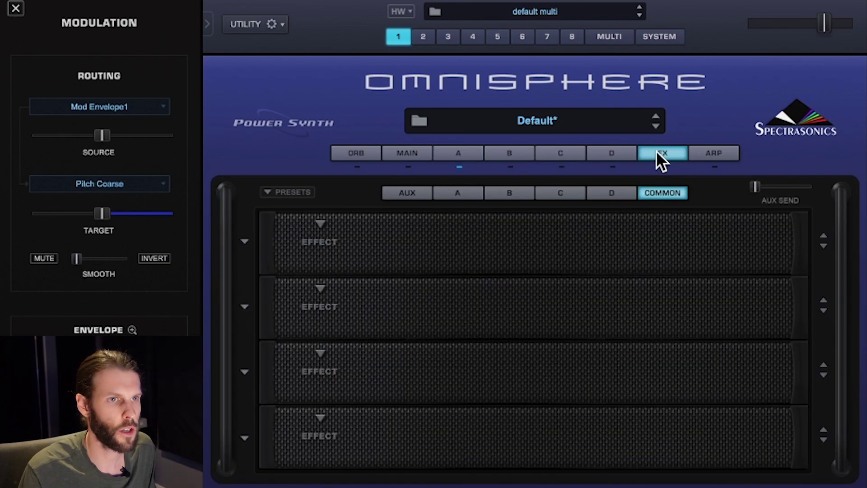
left_click(320, 224)
mouse_move(321, 245)
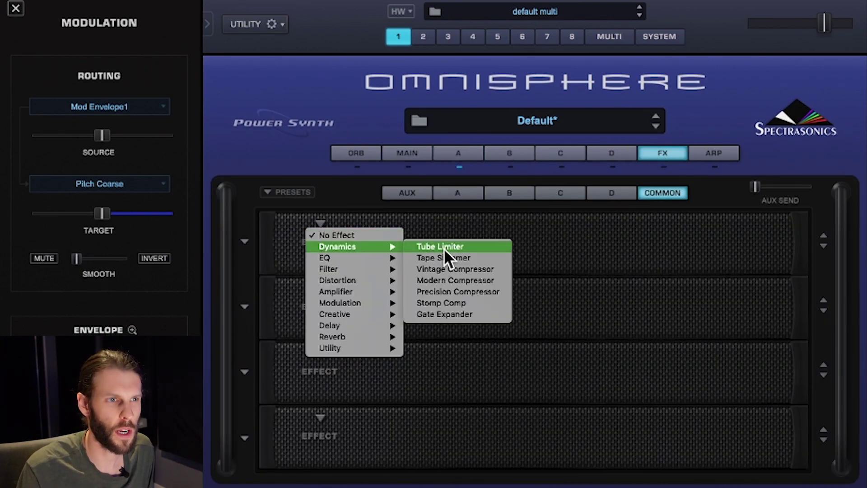
left_click(454, 277)
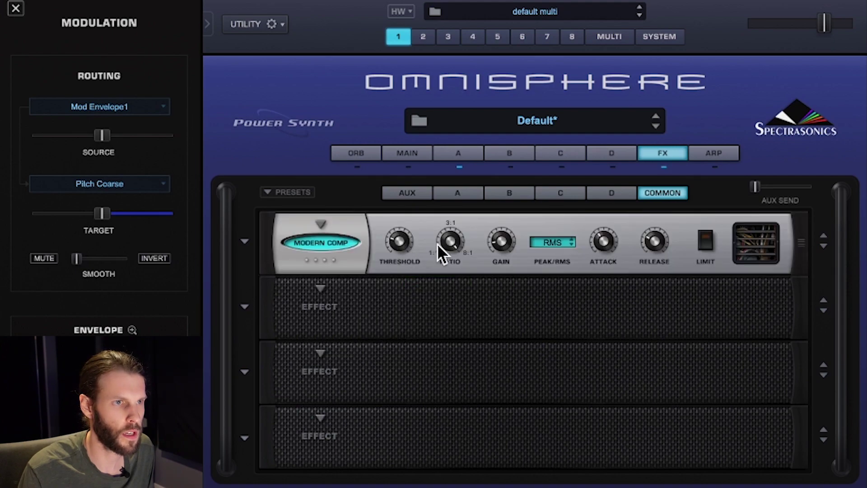
Step: Set the compressor to PEAK detection with threshold about -16.2 dB
left_click(556, 242)
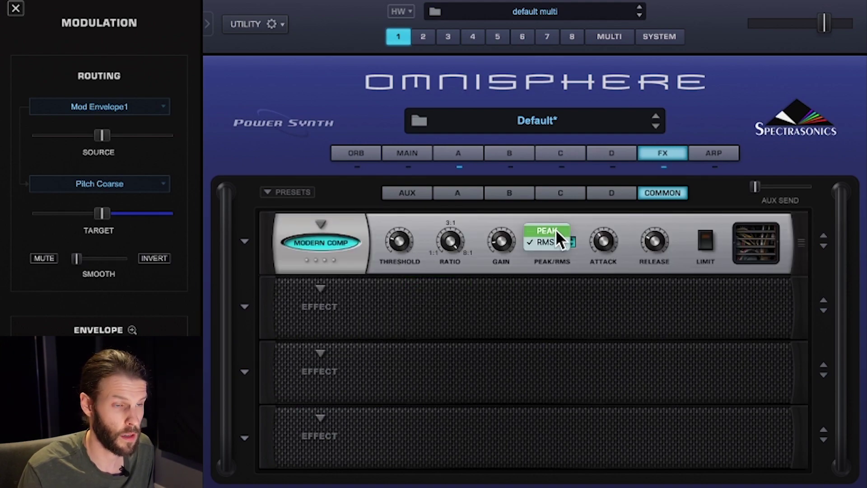
left_click(555, 230)
mouse_move(394, 239)
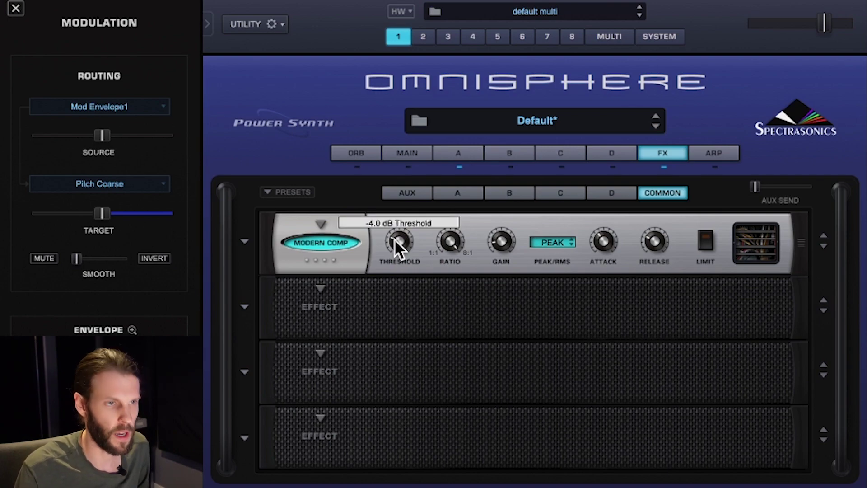
left_click_drag(396, 239, 397, 201)
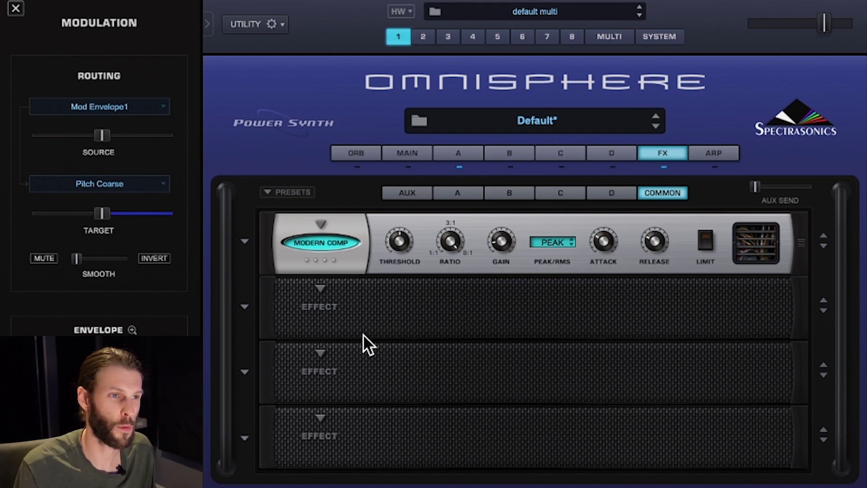
Step: Load Studio EQ into the second effects slot and boost Band 1 gain to about 6.5 dB
left_click(323, 283)
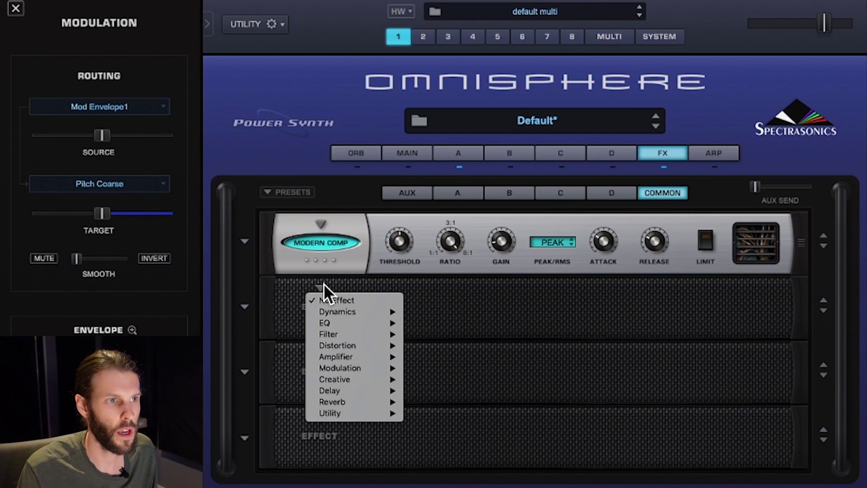
mouse_move(361, 324)
left_click(440, 322)
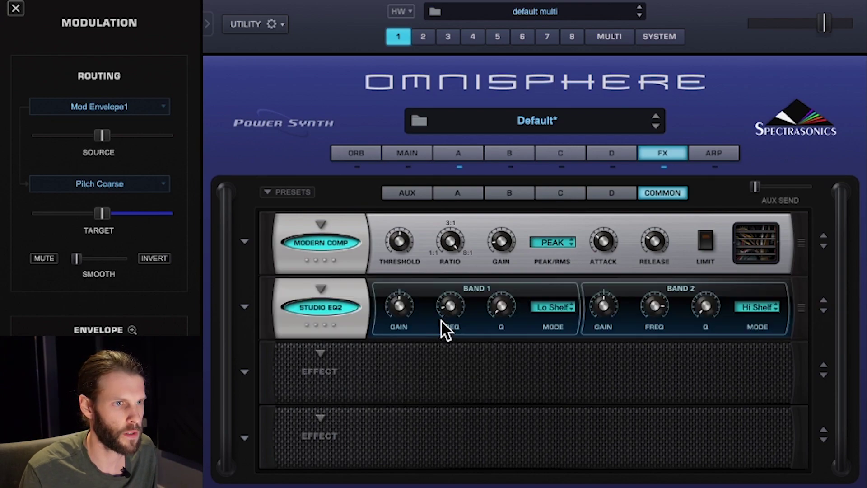
left_click_drag(452, 305, 451, 304)
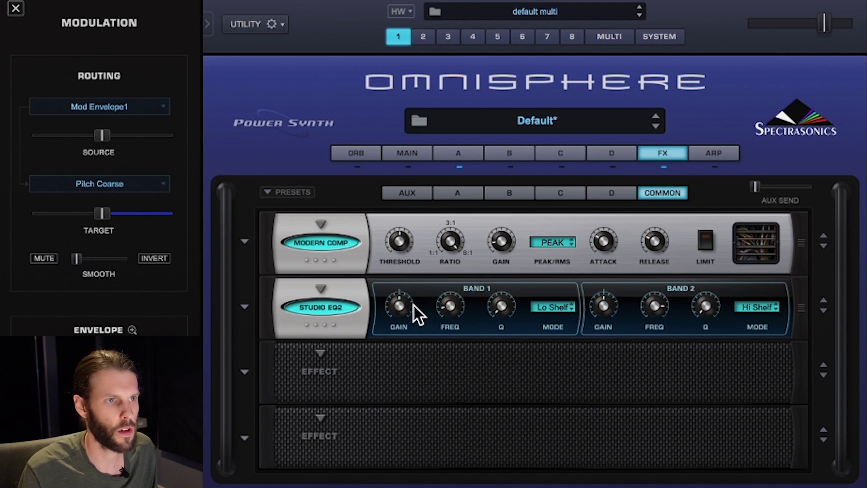
mouse_move(397, 299)
left_click_drag(397, 295, 400, 281)
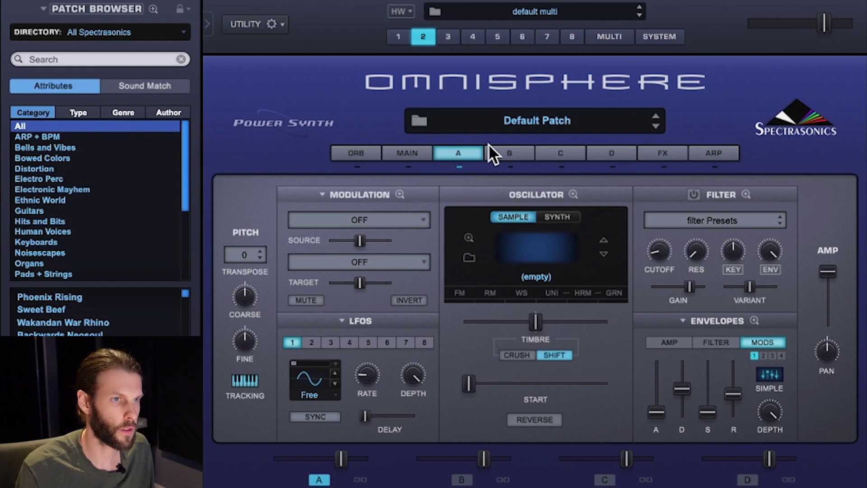
Step: Load Human Voices > Throat Singers > Tuvan Male 1 - Drone 2 into Layer A and show its granular page
left_click(540, 276)
left_click(48, 120)
left_click(188, 183)
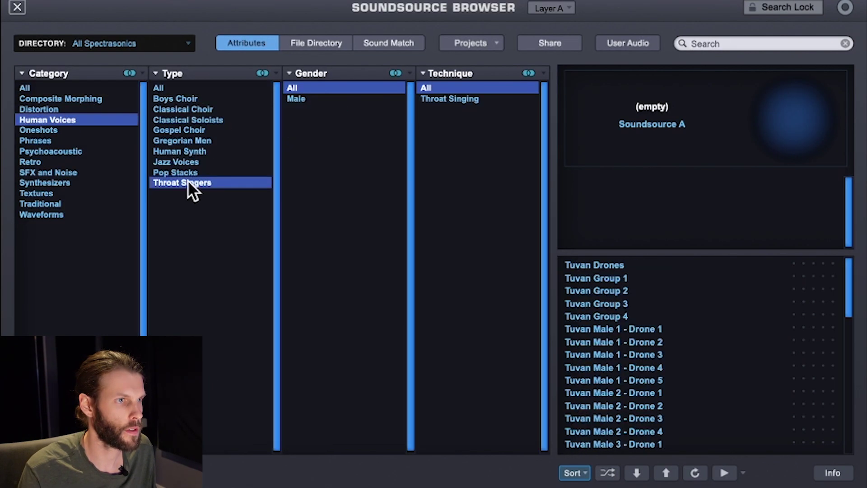
left_click(610, 342)
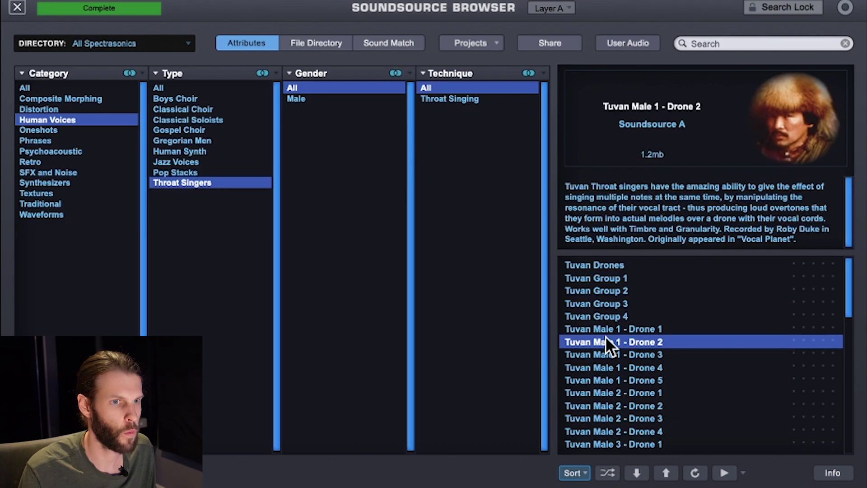
left_click(17, 8)
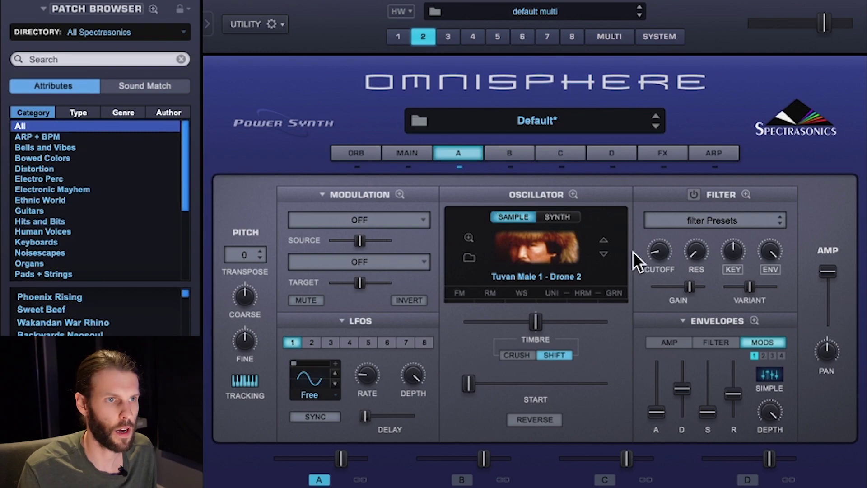
left_click(615, 293)
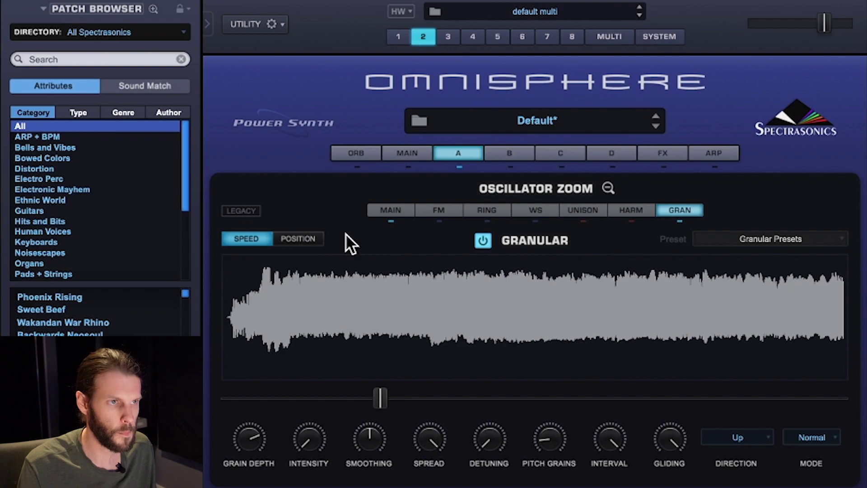
Step: Set granular to Position mode at about 0.284, intensity about 0.21, grain depth lowered, then open filter presets
left_click(301, 239)
left_click_drag(380, 397, 346, 397)
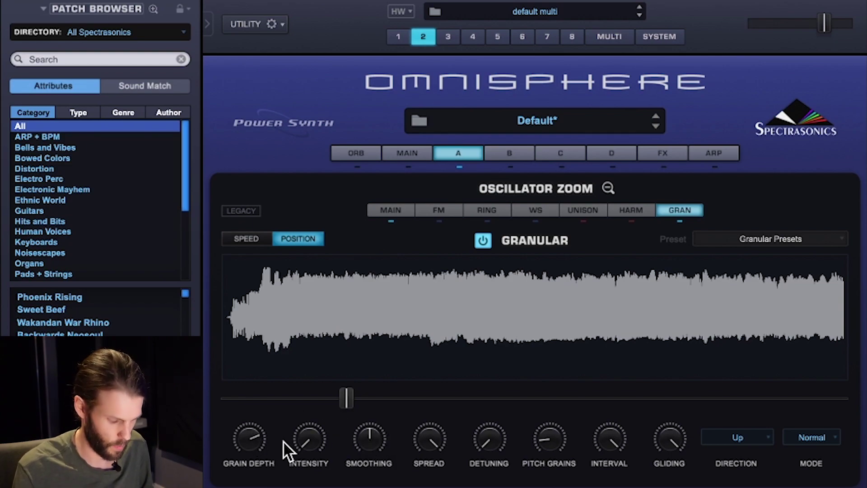
left_click_drag(294, 436, 303, 404)
left_click_drag(303, 343, 290, 397)
left_click(246, 446)
left_click_drag(245, 445, 246, 464)
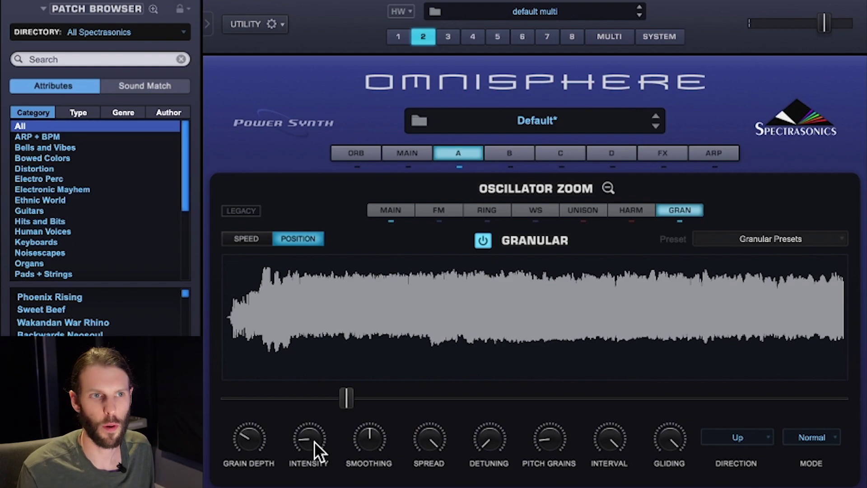
left_click(704, 212)
mouse_move(706, 215)
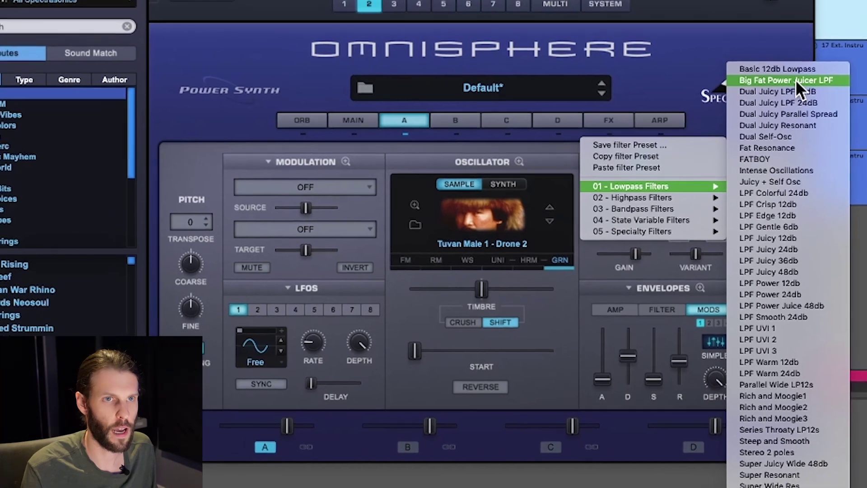
Step: Pick the Big Fat Power Juicer LPF; set its envelope to lower sustain, zero attack, 0.479 sec decay
left_click(788, 73)
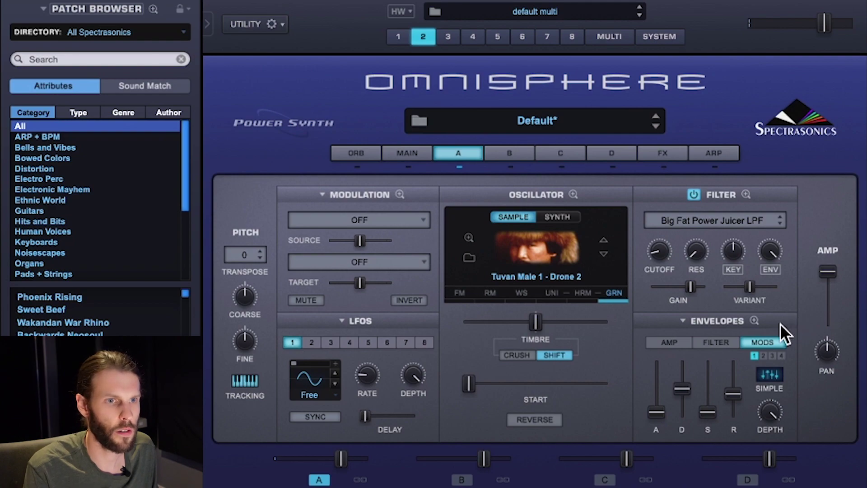
left_click(718, 343)
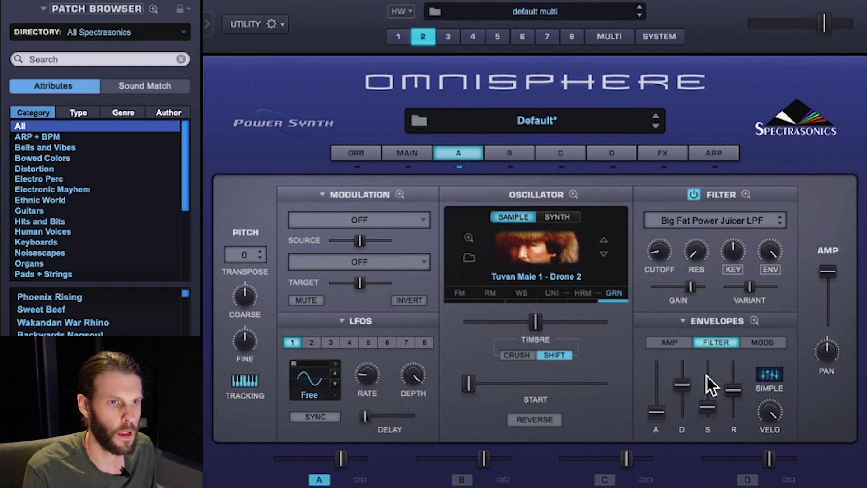
left_click_drag(708, 404, 708, 438)
left_click_drag(656, 410, 657, 425)
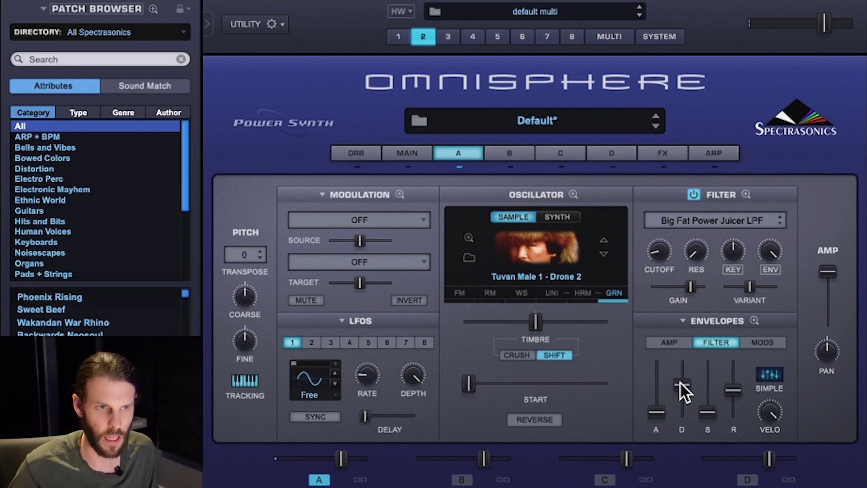
left_click_drag(679, 381, 679, 391)
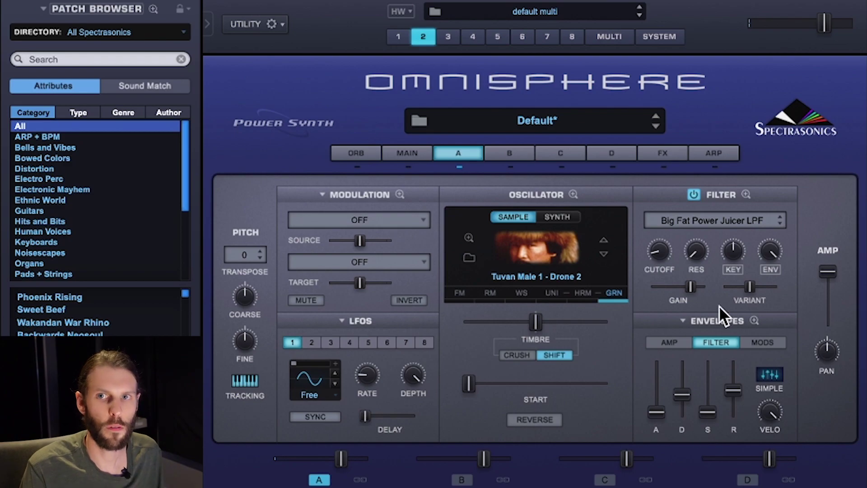
Step: Put a Modern Compressor in part 2's first effects slot with PEAK detection
left_click(656, 152)
left_click(457, 236)
mouse_move(392, 246)
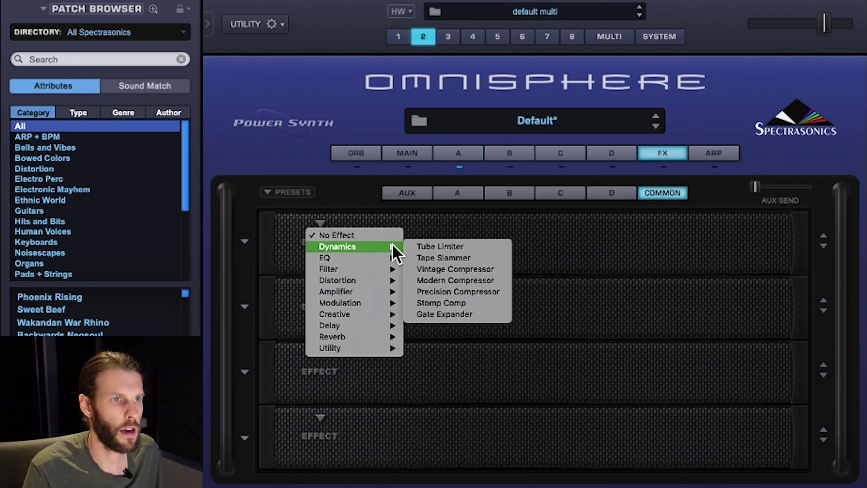
left_click(479, 280)
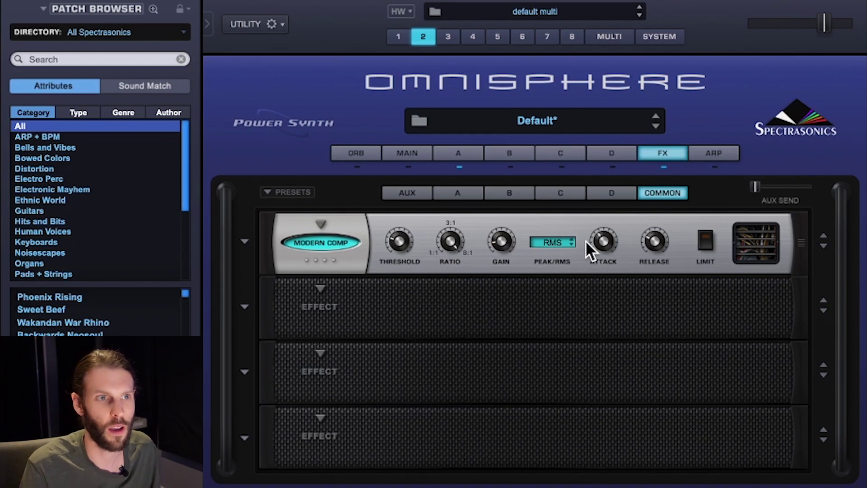
left_click(558, 246)
left_click(548, 229)
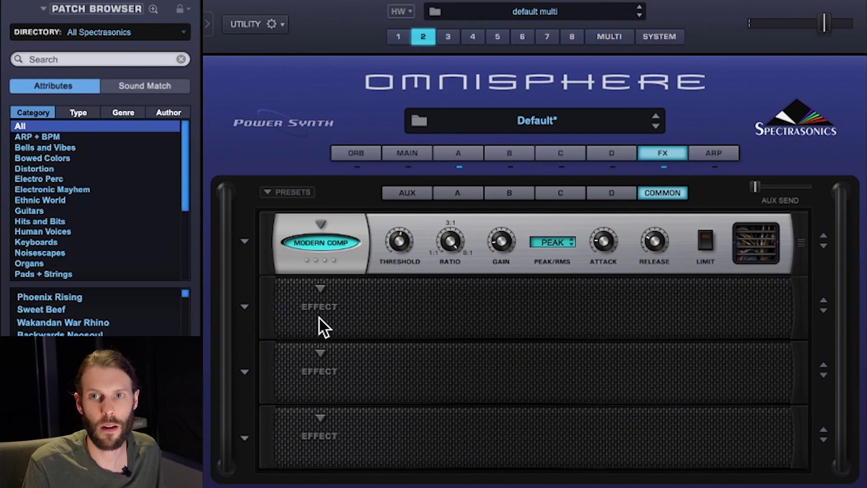
Step: Add Spring Verb to the second effects slot
left_click(320, 288)
mouse_move(344, 400)
left_click(441, 424)
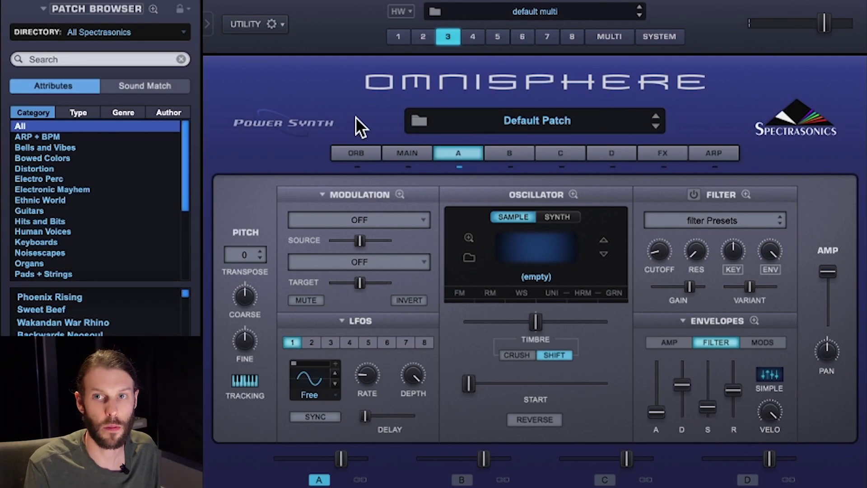
Step: Load Human Voices > Throat Singers > Tuvan Male 1 - Drone 2 into part 3 and show unison settings
left_click(533, 277)
left_click(58, 119)
left_click(188, 183)
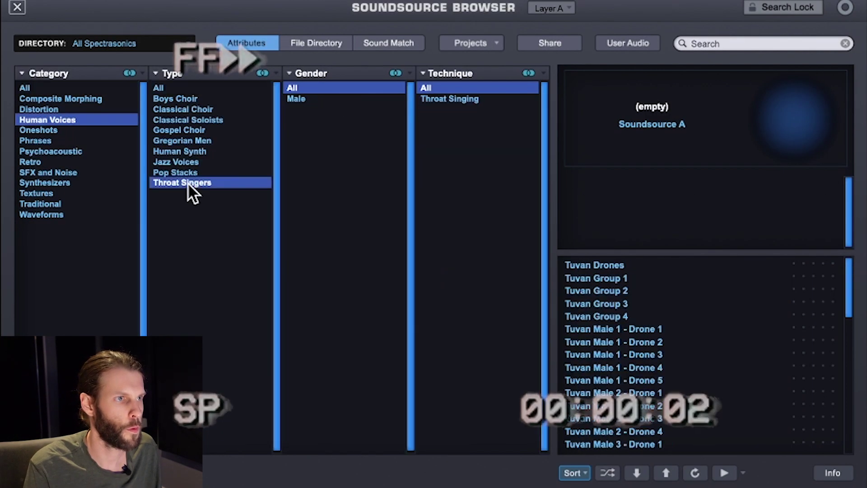
left_click(616, 343)
left_click(17, 7)
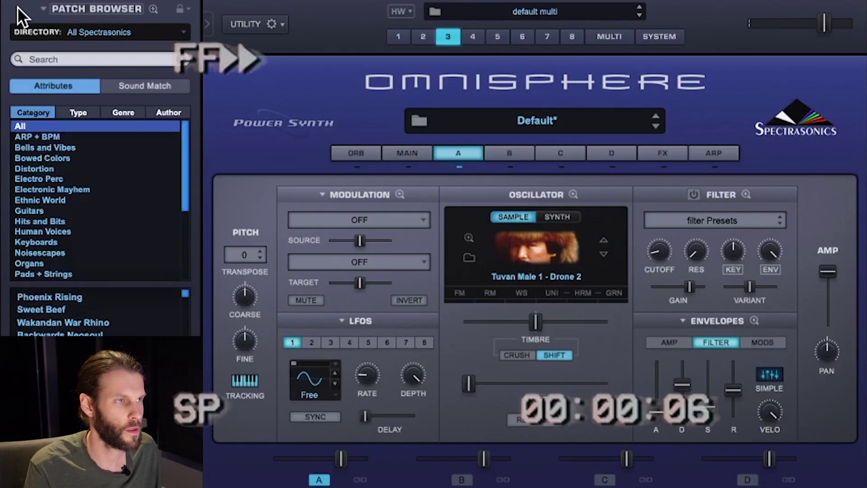
left_click(552, 294)
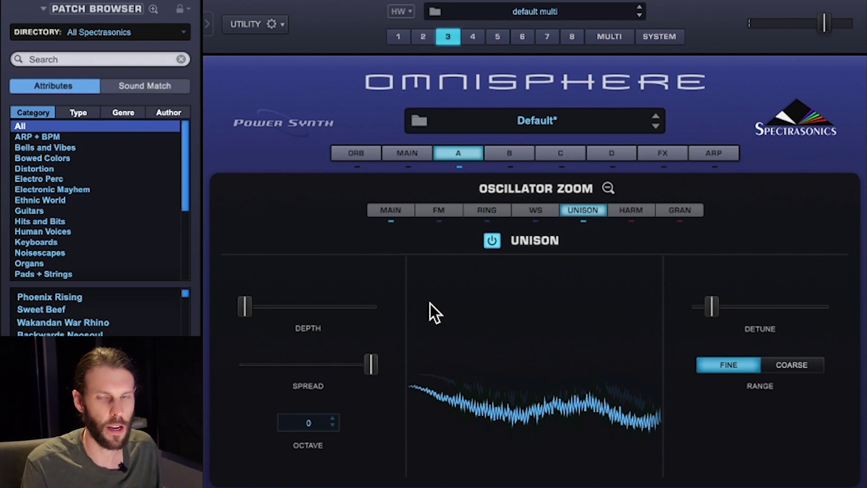
Step: Set unison depth to 0.185, spread to 0.940 and octave to -1
left_click_drag(241, 304, 293, 310)
mouse_move(360, 360)
left_mouse_down()
mouse_move(300, 367)
mouse_move(358, 369)
left_mouse_up()
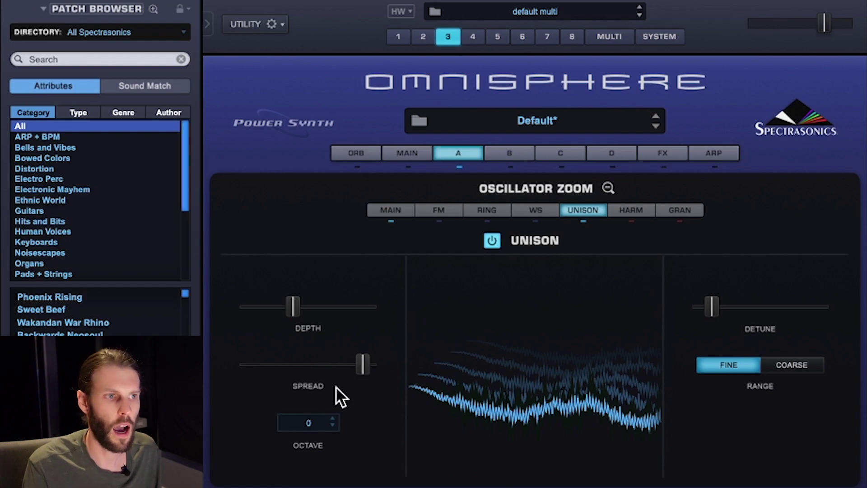
left_click(332, 425)
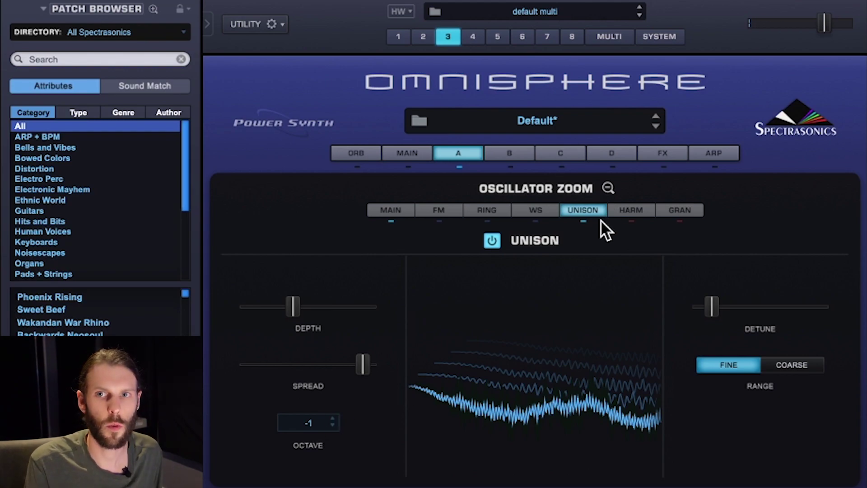
Step: Enable the waveshaper with bit crush about 0.114, more crush force, higher sample rate, type 3
left_click(540, 210)
left_click(534, 221)
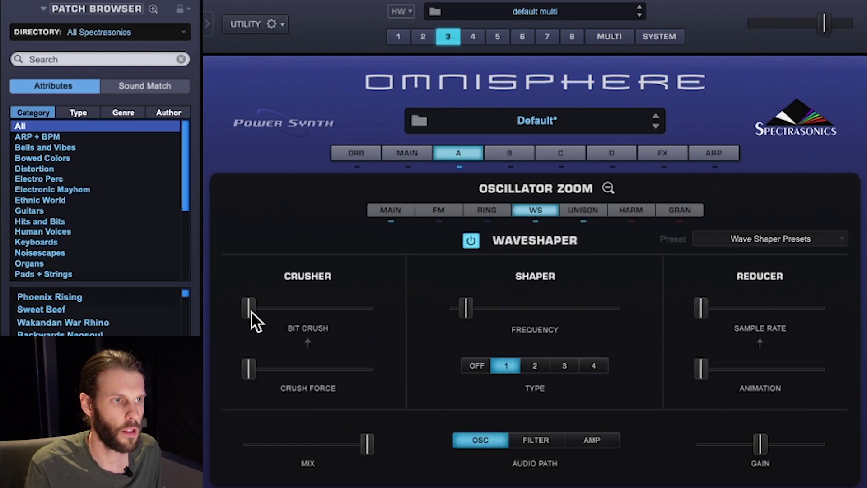
left_click_drag(250, 313, 274, 313)
left_click_drag(249, 368, 292, 371)
left_click_drag(276, 308, 278, 307)
left_click_drag(701, 308, 736, 311)
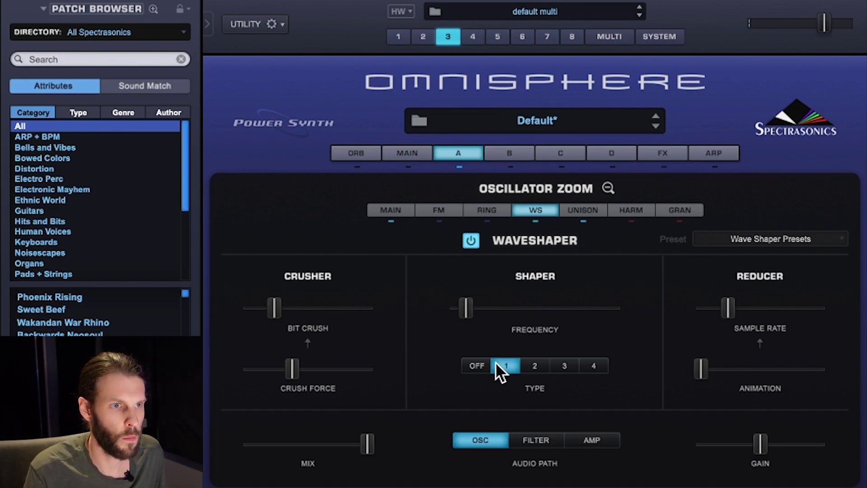
left_click(562, 366)
left_click_drag(472, 311, 476, 312)
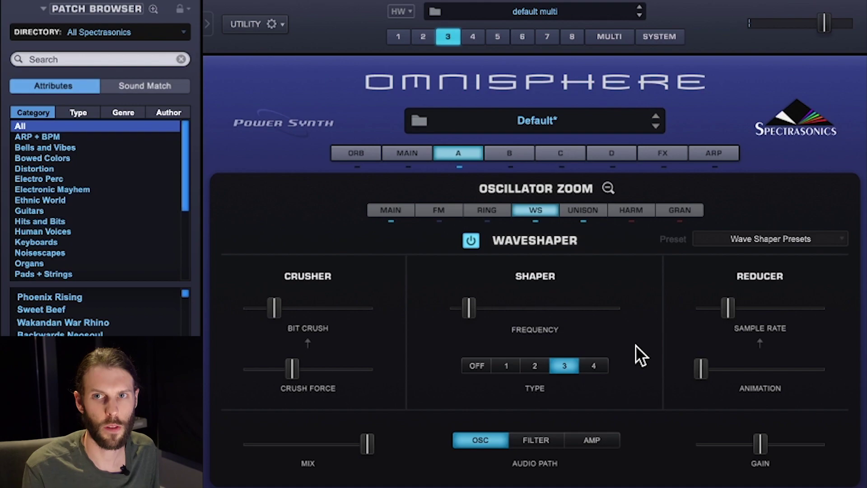
Step: Lower the amp level to about 0.545 and modulate the amplitude with LFO1
left_click(608, 187)
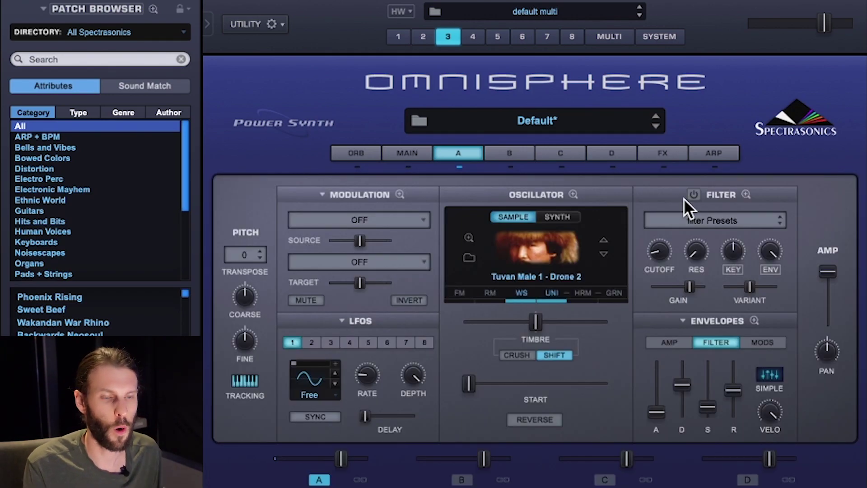
left_click_drag(827, 271, 808, 300)
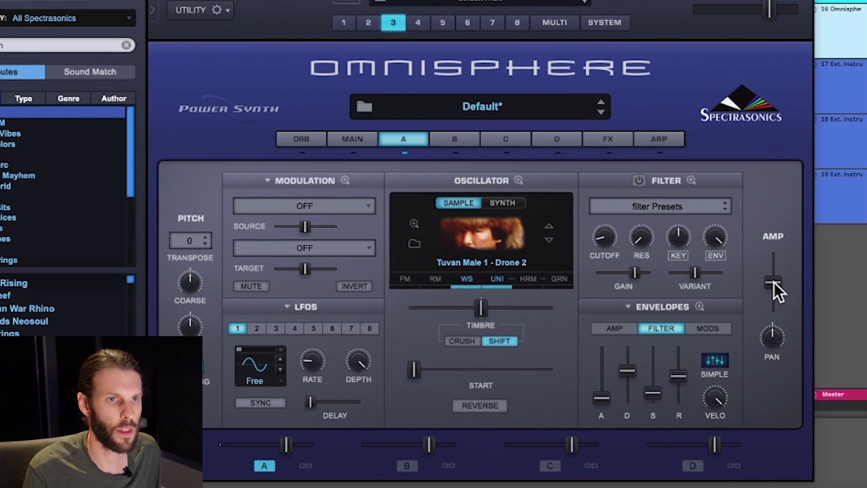
right_click(773, 282)
mouse_move(769, 276)
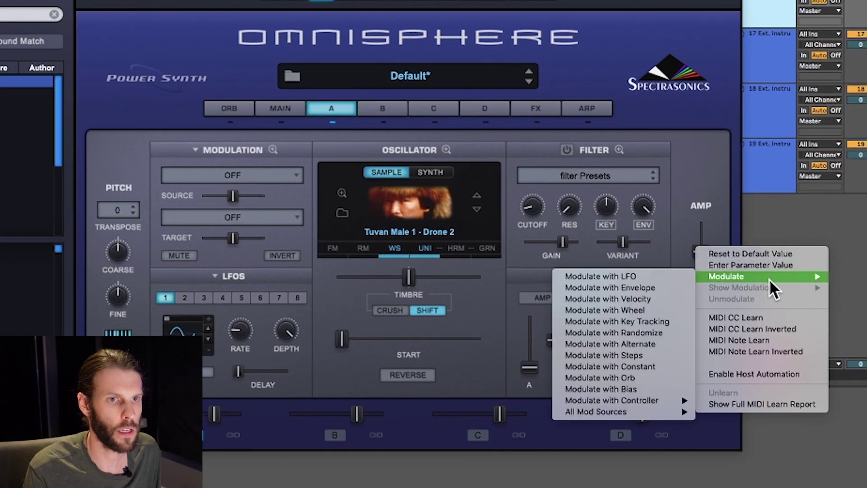
left_click(648, 275)
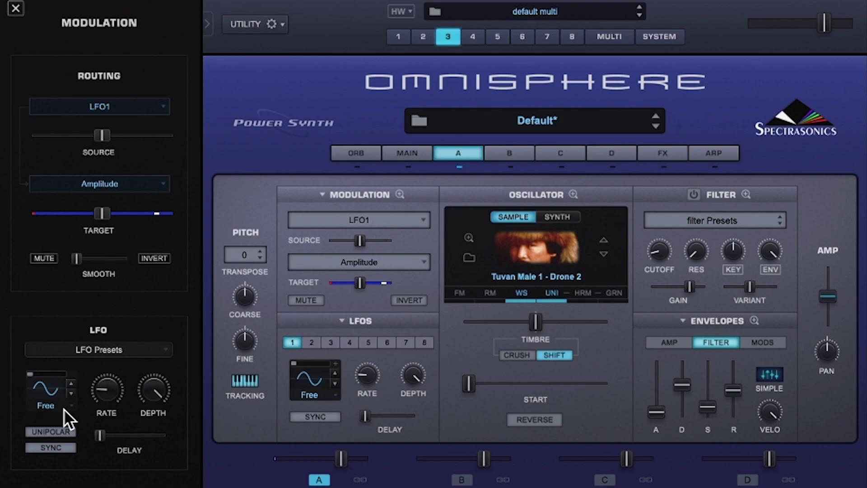
Step: Set LFO1 to retrigger on each note, sync to tempo, with rate 2X
left_click(45, 406)
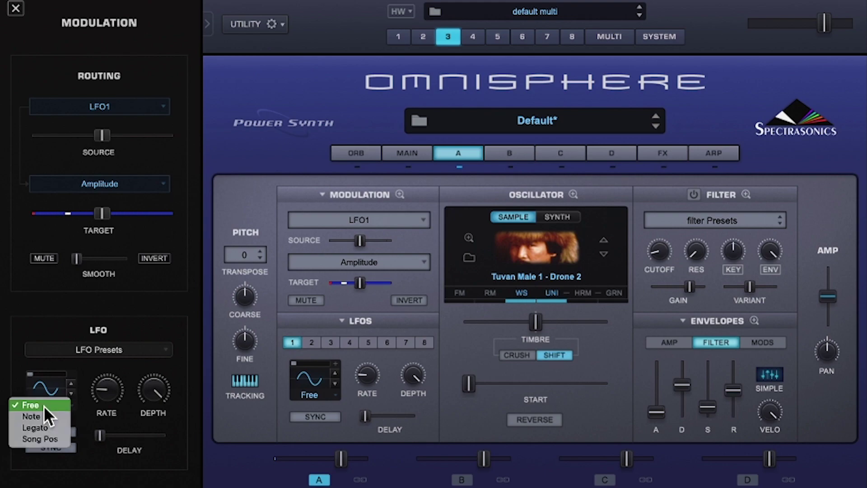
left_click(37, 415)
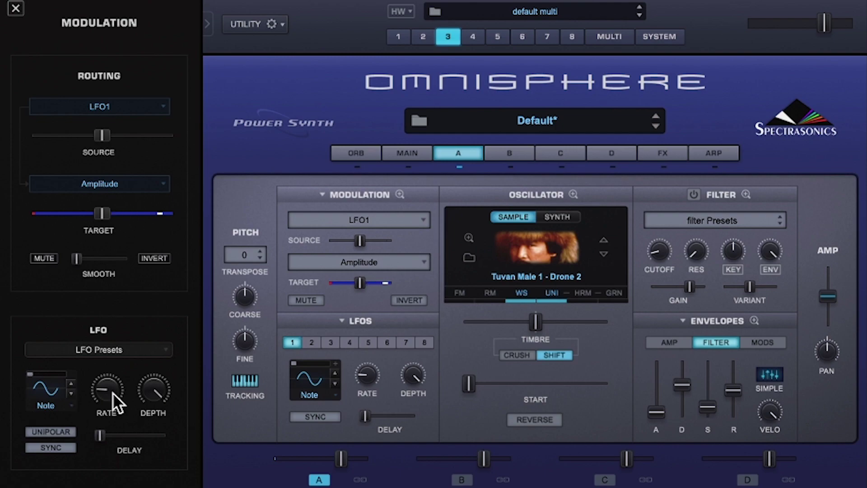
left_click(45, 442)
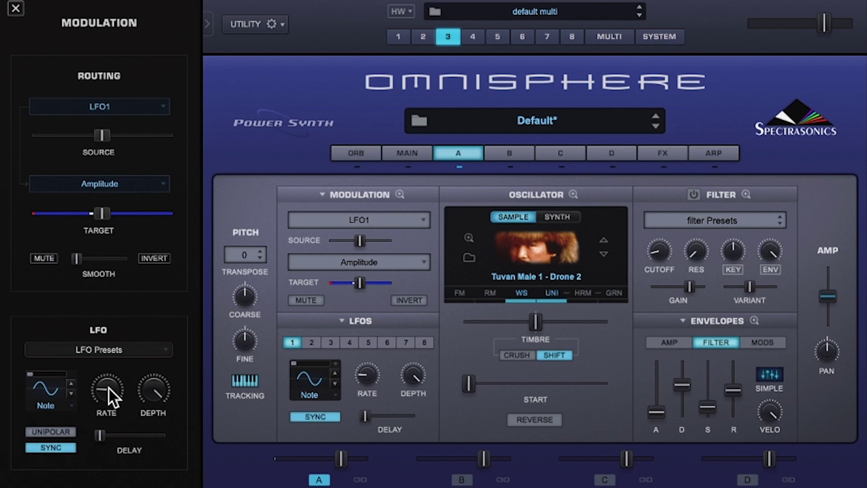
left_click_drag(109, 391, 118, 353)
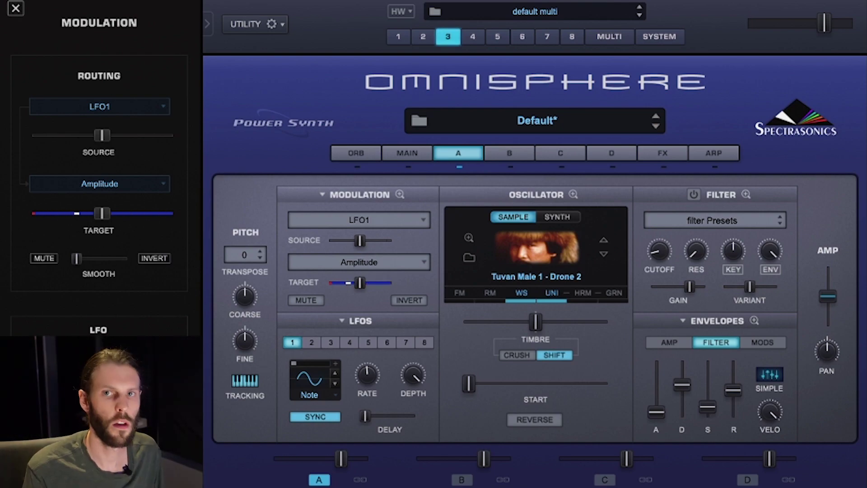
Step: Load a Vintage Compressor into the first slot of part 3's effects rack
left_click(15, 8)
left_click(662, 152)
left_click(320, 226)
mouse_move(338, 246)
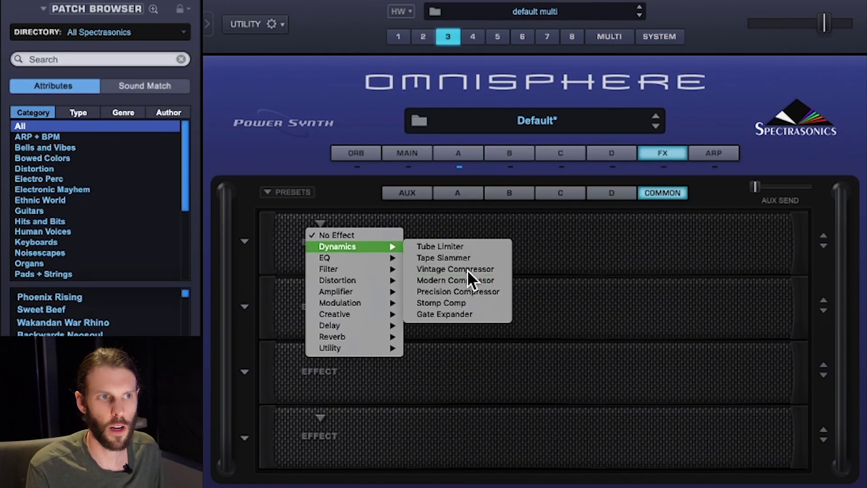
left_click(467, 270)
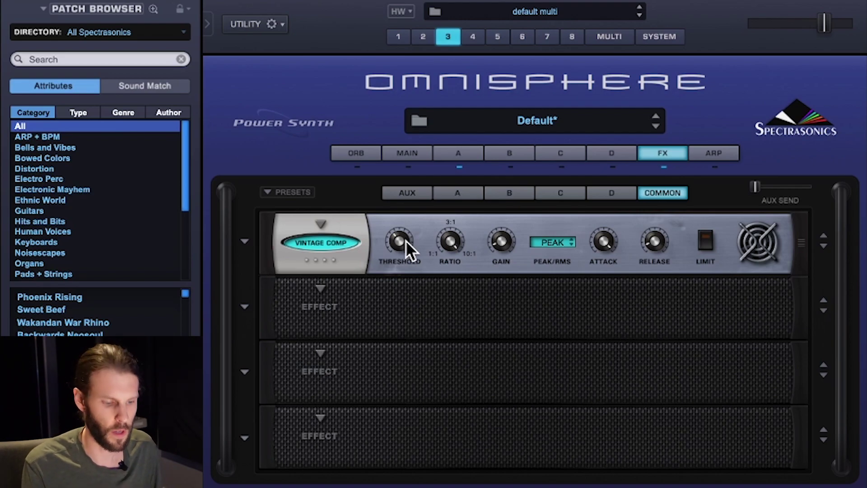
Step: Add EZ-Verb to slot 2 and Analog Chorus to slot 3
left_click(321, 288)
mouse_move(349, 402)
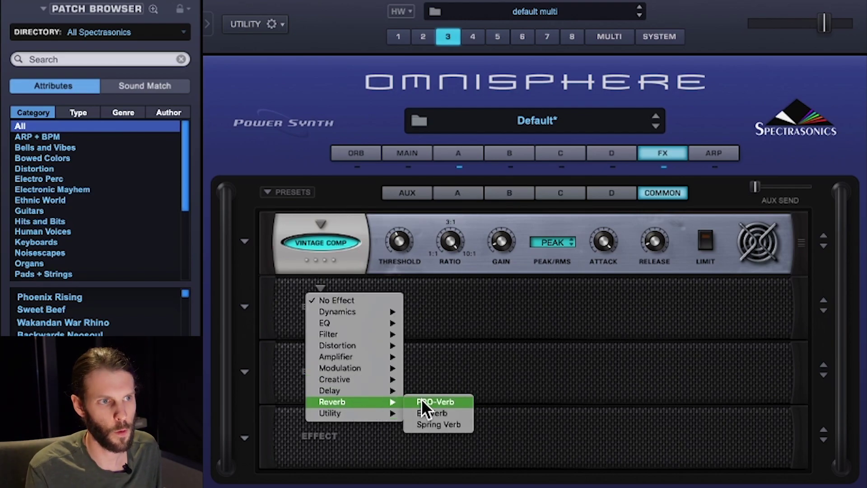
left_click(448, 411)
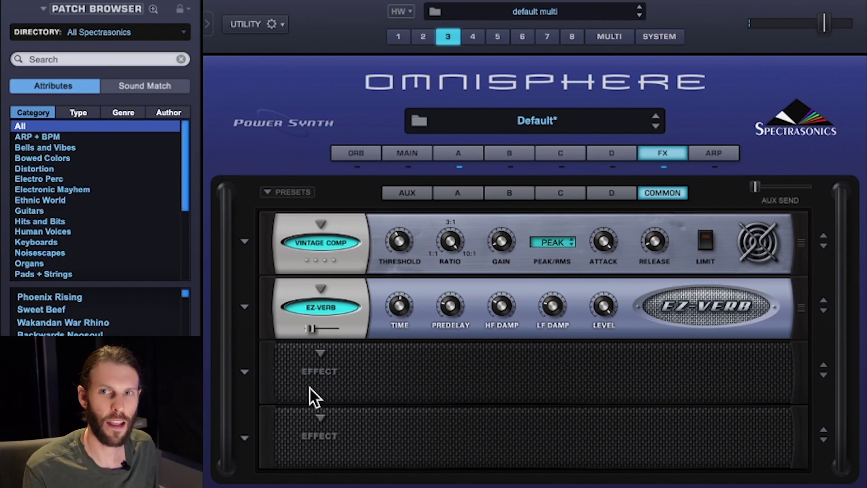
left_click(318, 351)
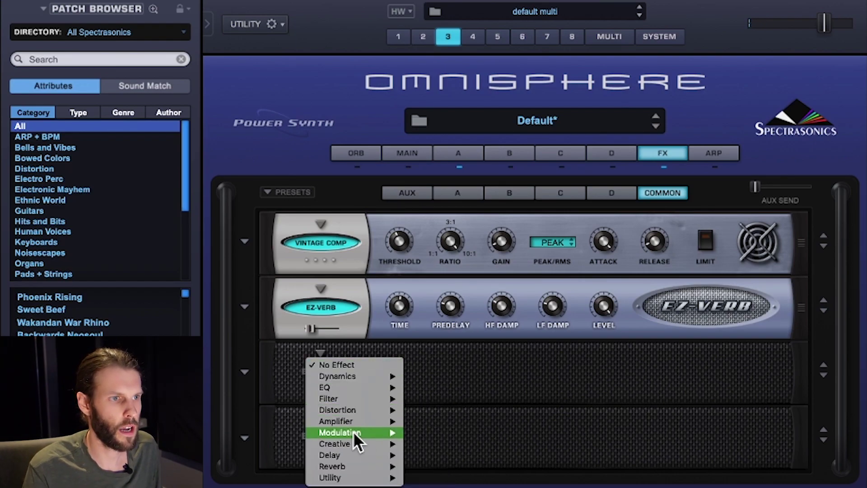
mouse_move(354, 432)
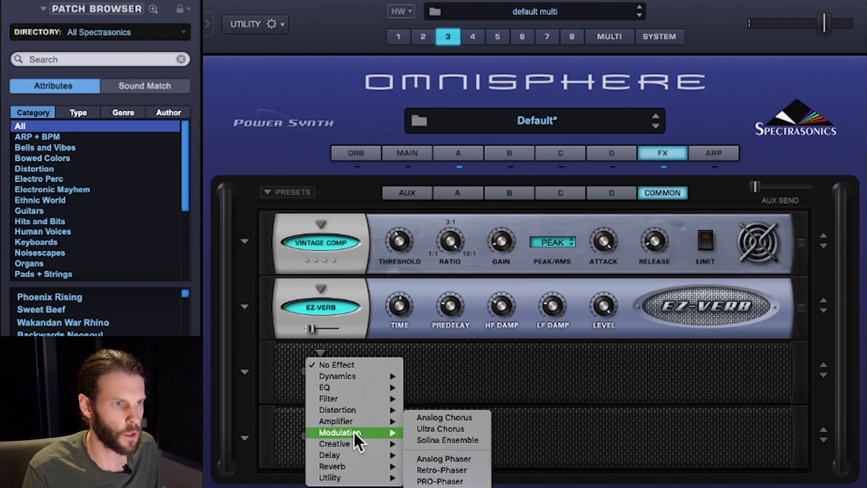
left_click(446, 416)
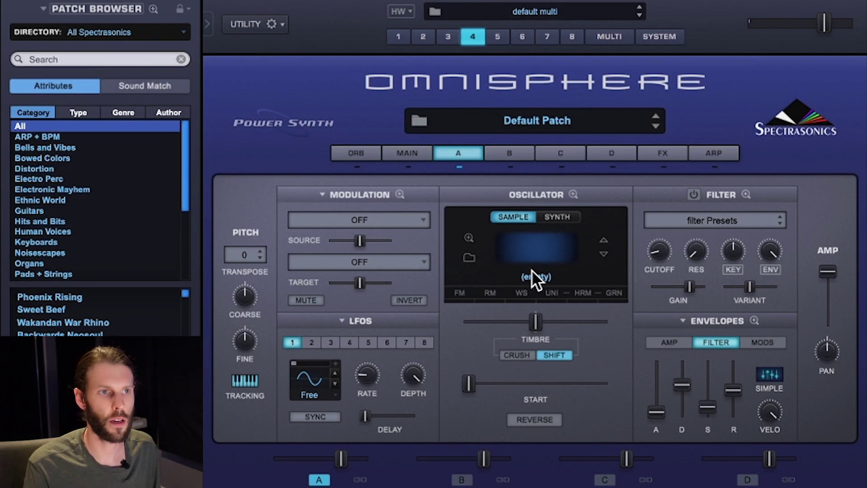
Step: Load Tuvan Male 1 - Drone 2 into part 4's oscillator and put Innerspace in effects slot 1
left_click(530, 269)
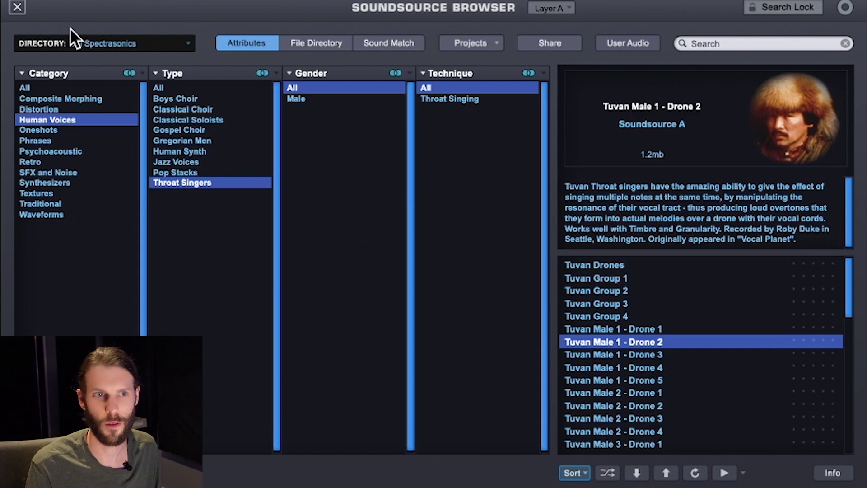
left_click(18, 8)
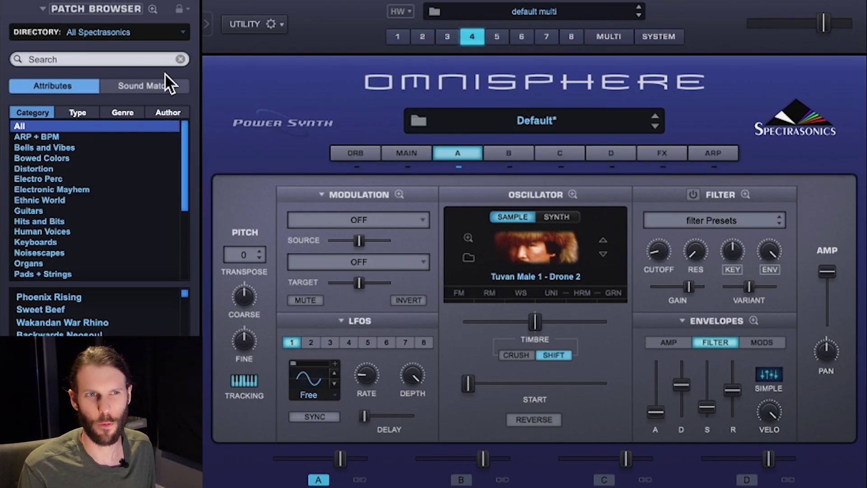
left_click(663, 153)
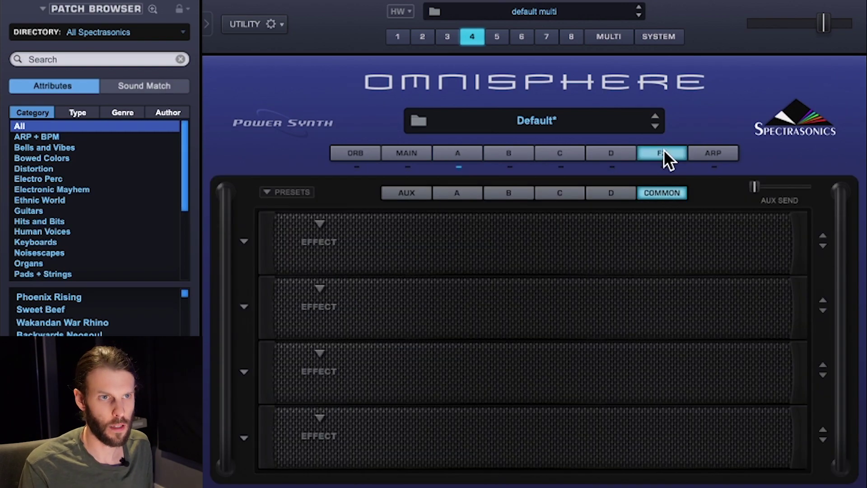
left_click(319, 222)
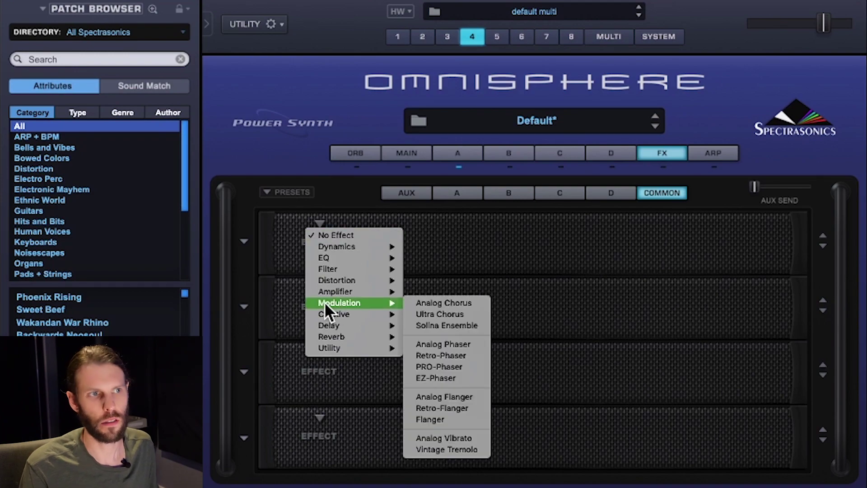
mouse_move(346, 313)
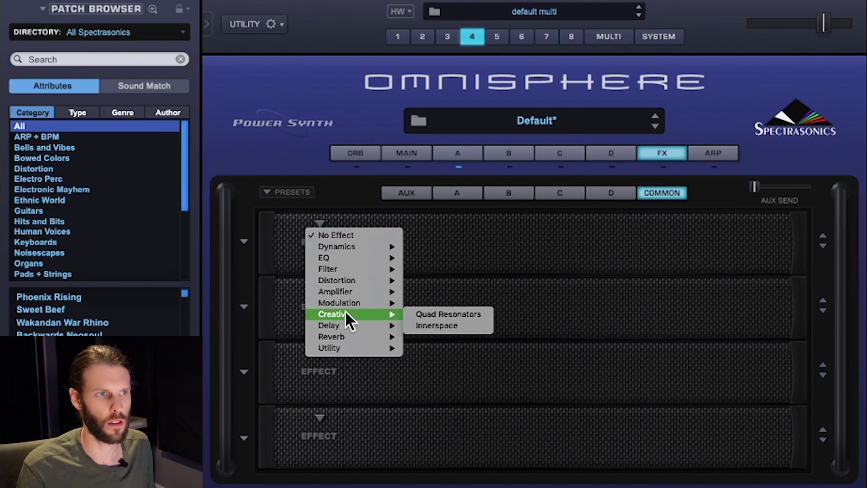
left_click(452, 326)
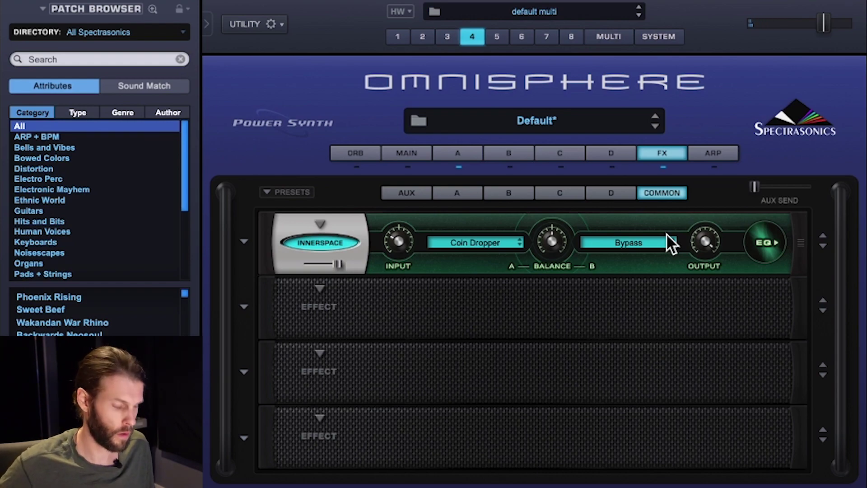
Step: Load an Envelope Filter into part 4's second effect slot, after Innerspace
left_click(324, 287)
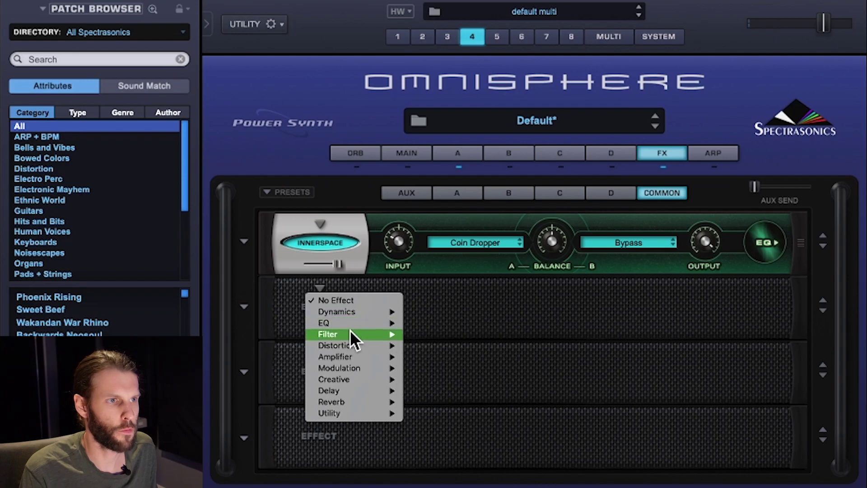
mouse_move(350, 335)
left_click(449, 332)
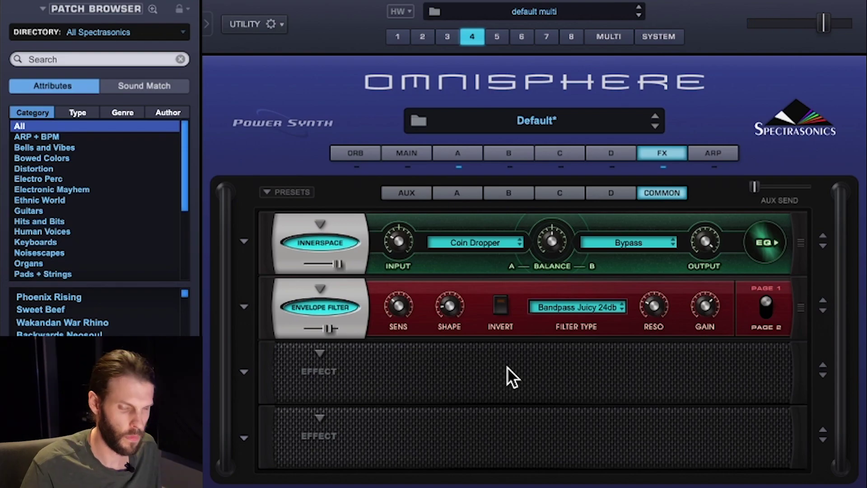
Step: Load an Analog Phaser into the third effect slot from the Modulation category
left_click(320, 353)
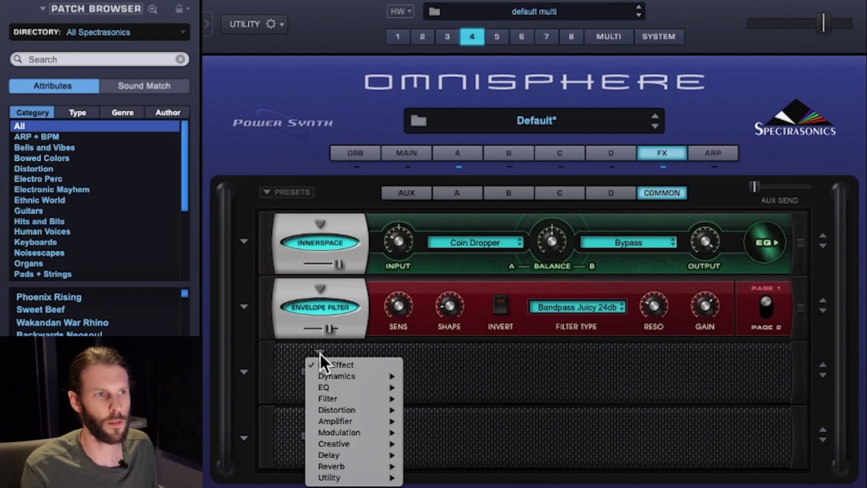
mouse_move(341, 432)
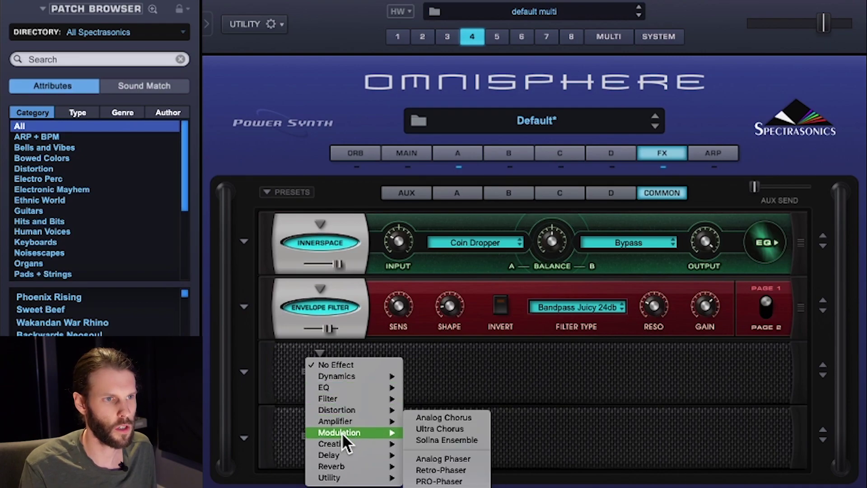
left_click(454, 456)
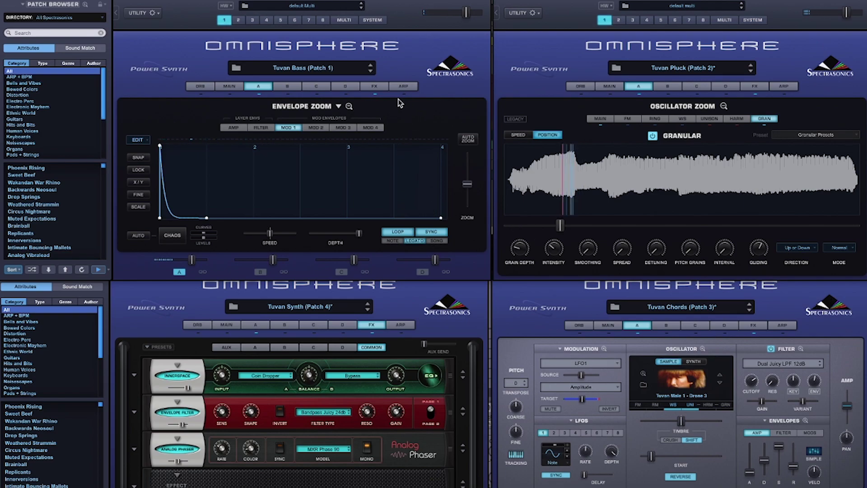
Step: Check Tuvan Bass's FX, return it to layer A, close zoom panels, show Tuvan Chords' FX
left_click(375, 86)
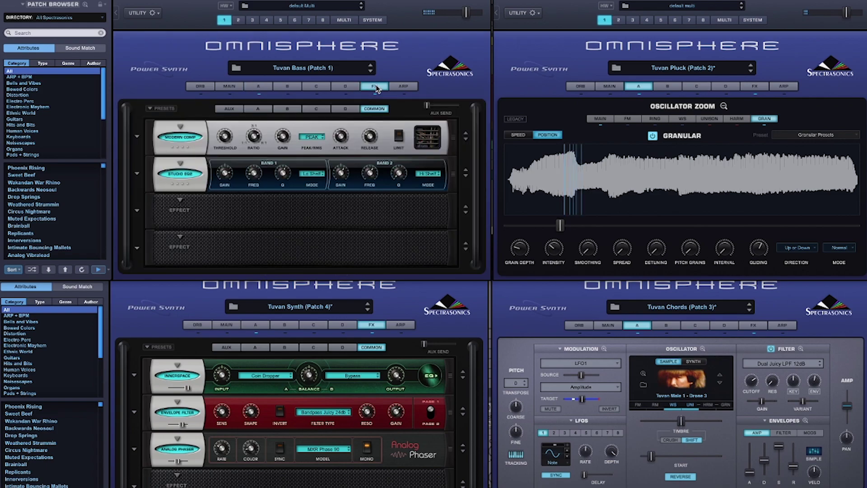
left_click(261, 86)
left_click(724, 106)
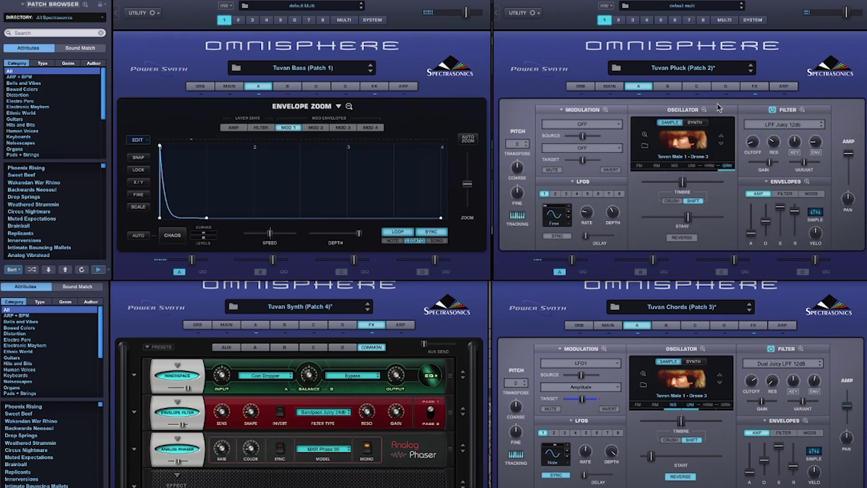
left_click(349, 106)
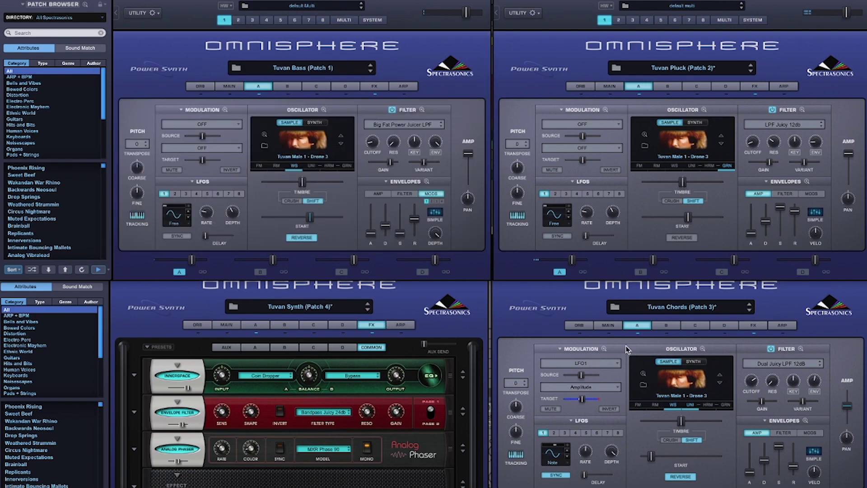
left_click(754, 325)
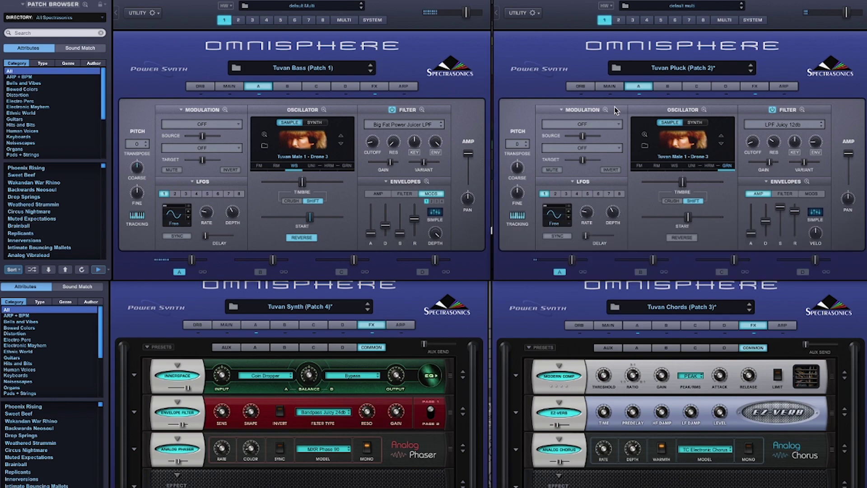
left_click(723, 165)
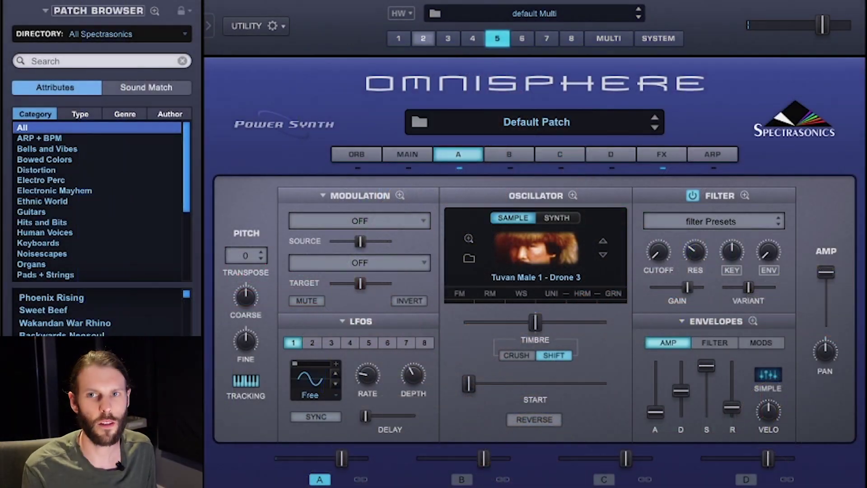
Step: Switch through parts 1, 2, 3 and 4 to compare their oscillator, LFO and filter settings
left_click(392, 42)
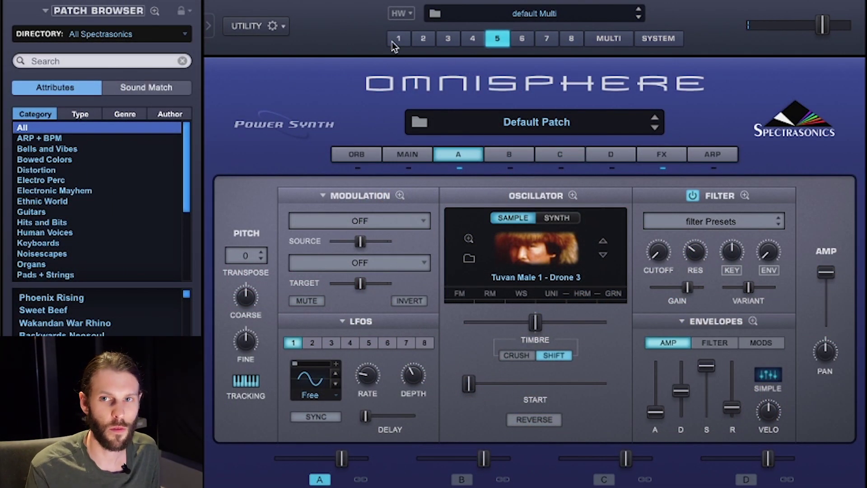
left_click(424, 42)
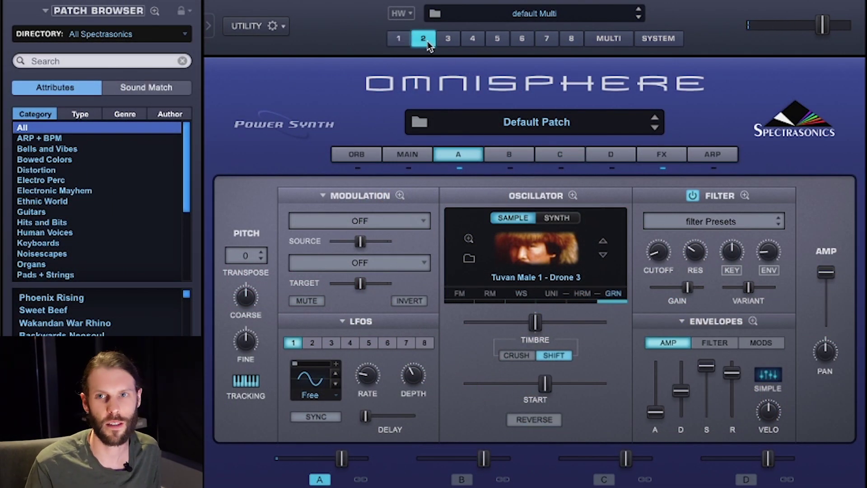
left_click(456, 42)
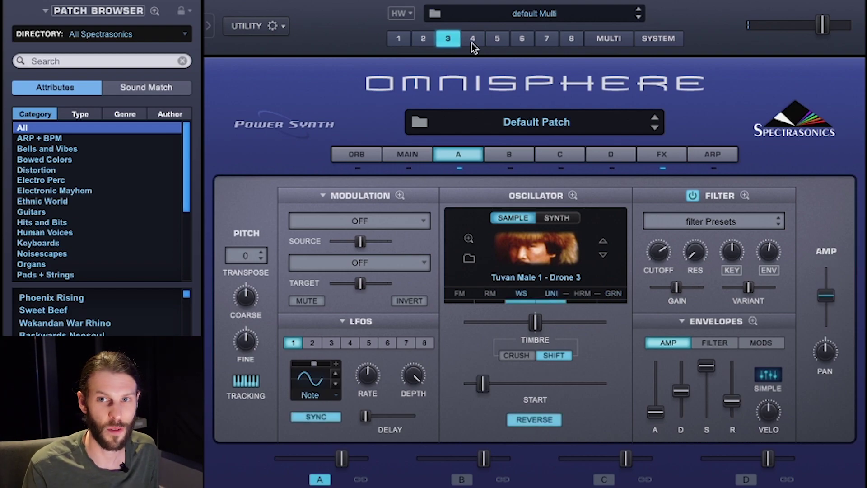
left_click(472, 41)
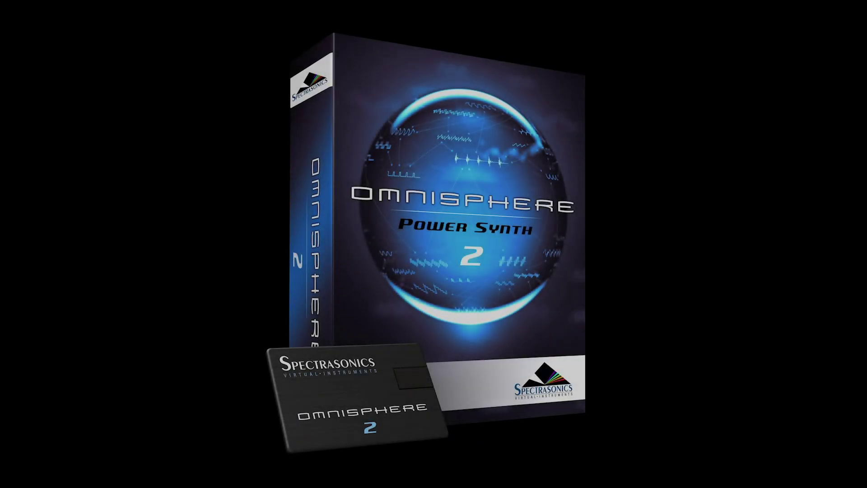